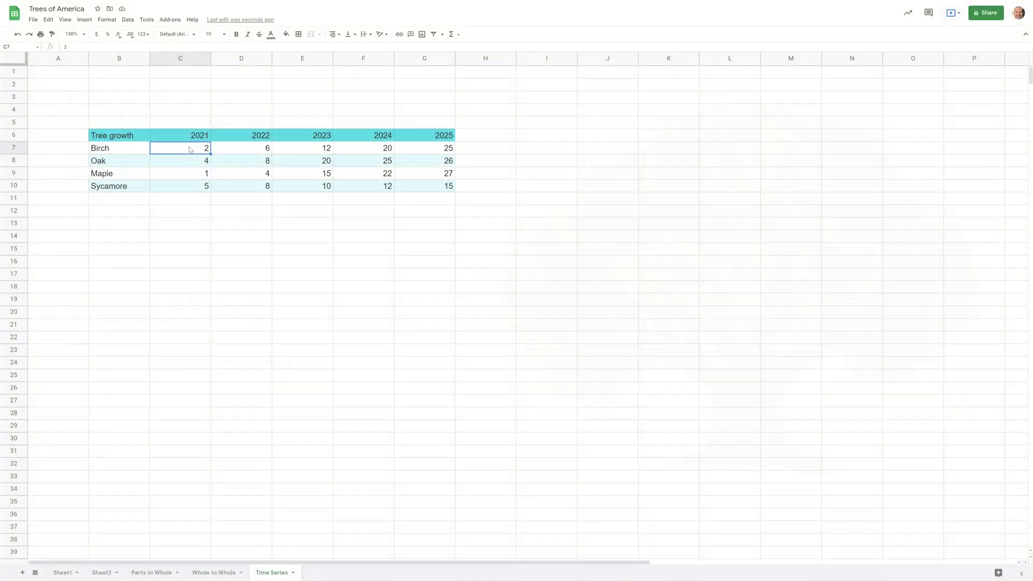
# - Highlight Oak's 2021 value, Birch's row, the year headings and tree names, then select all of B6:G10
pyautogui.click(193, 161)
pyautogui.moveTo(189, 150); pyautogui.dragTo(404, 152)
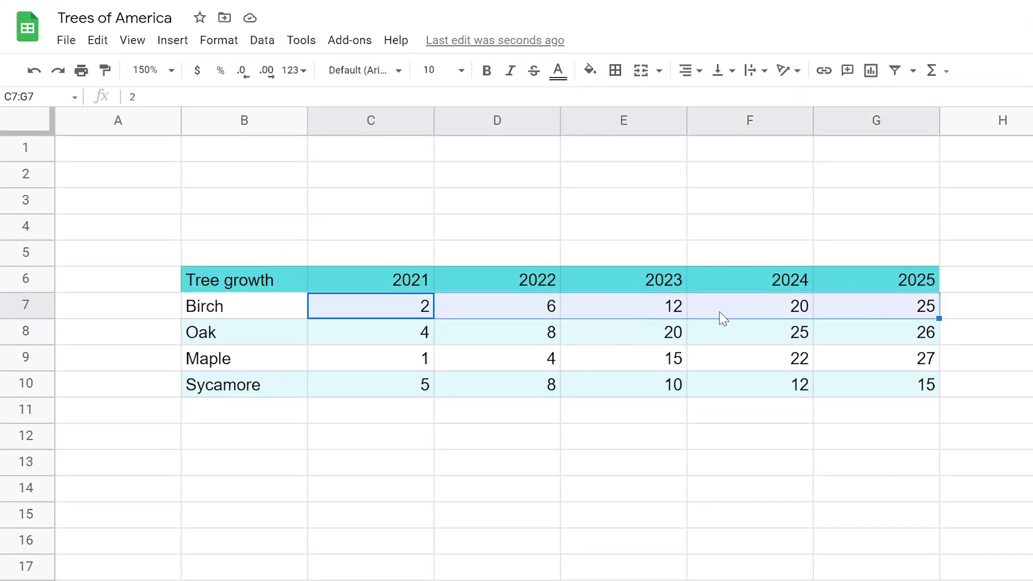
pyautogui.moveTo(412, 279); pyautogui.dragTo(854, 296)
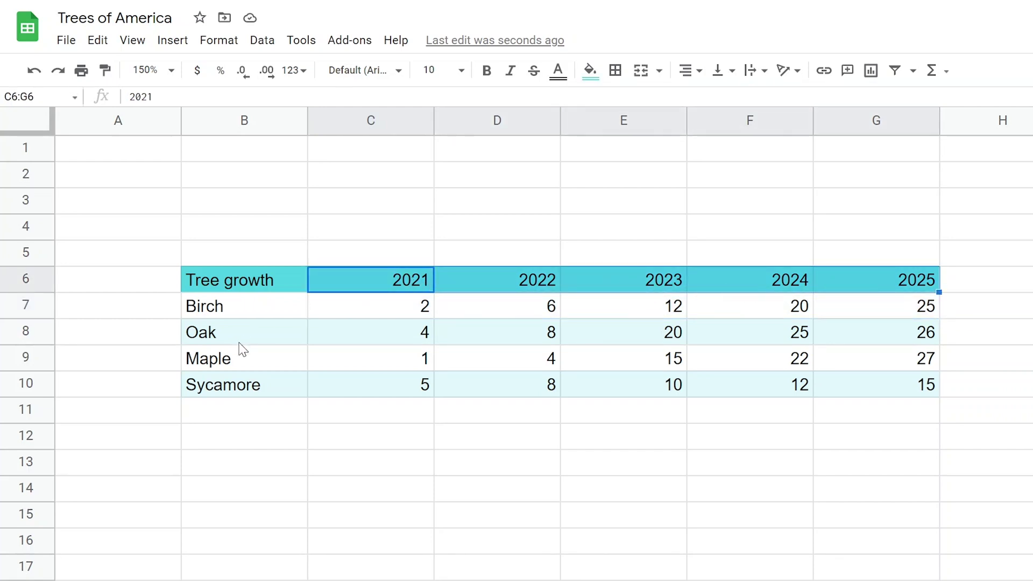
pyautogui.moveTo(240, 305); pyautogui.dragTo(240, 387)
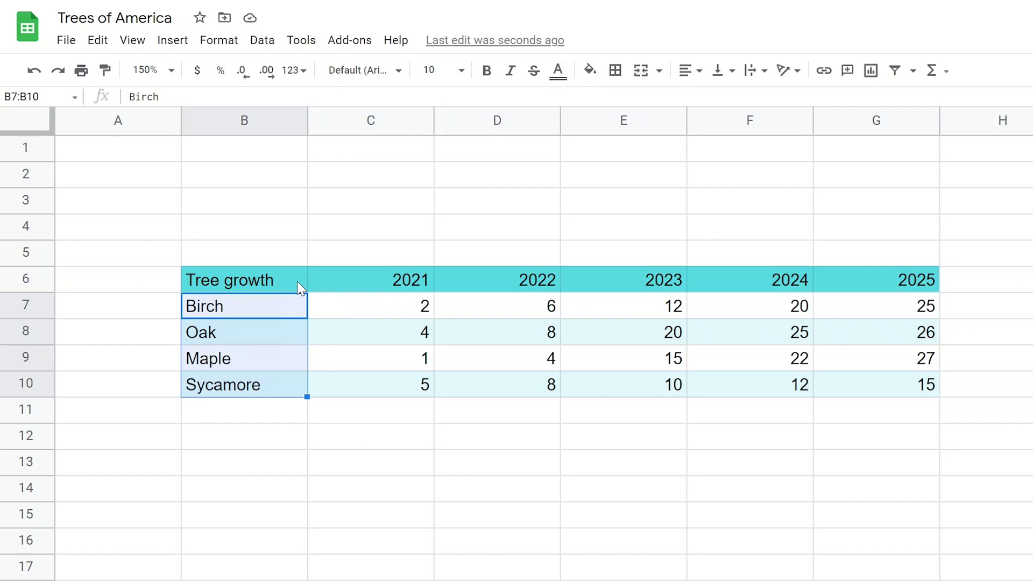
pyautogui.hotkey('ctrl', 'a')
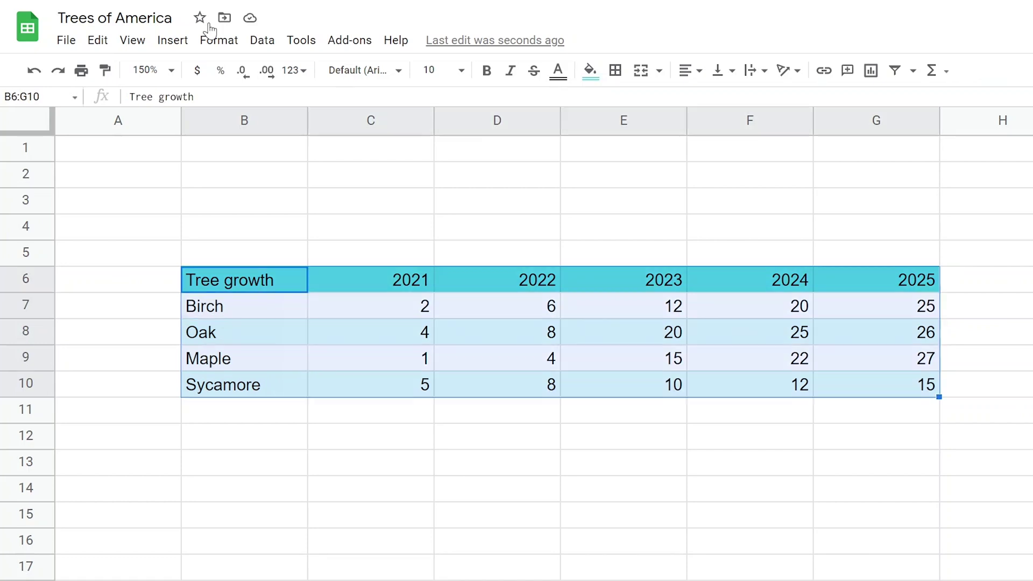
# - Insert a column chart of B6:G10 with years on the x-axis and one series per tree
pyautogui.click(171, 41)
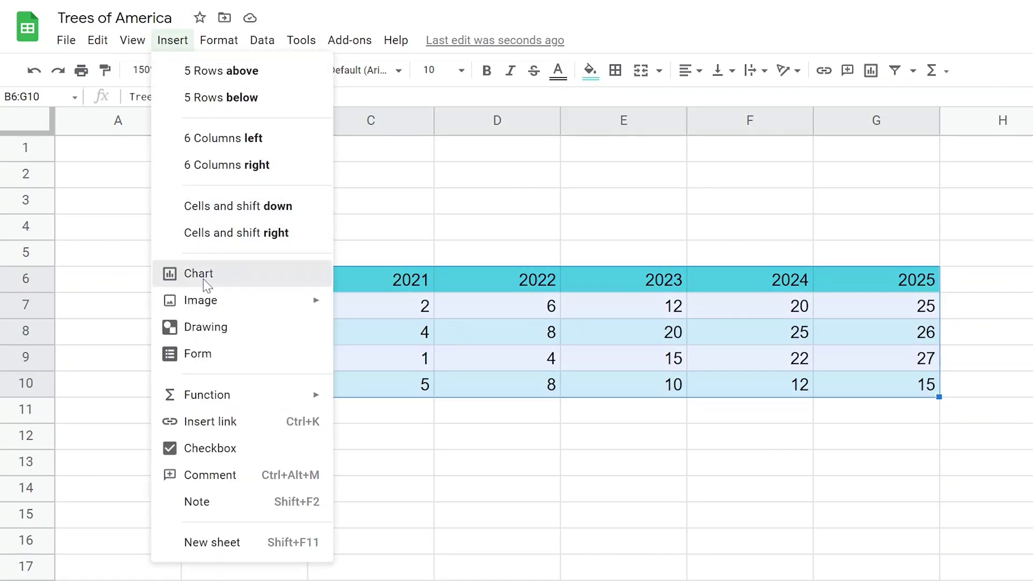
pyautogui.click(170, 272)
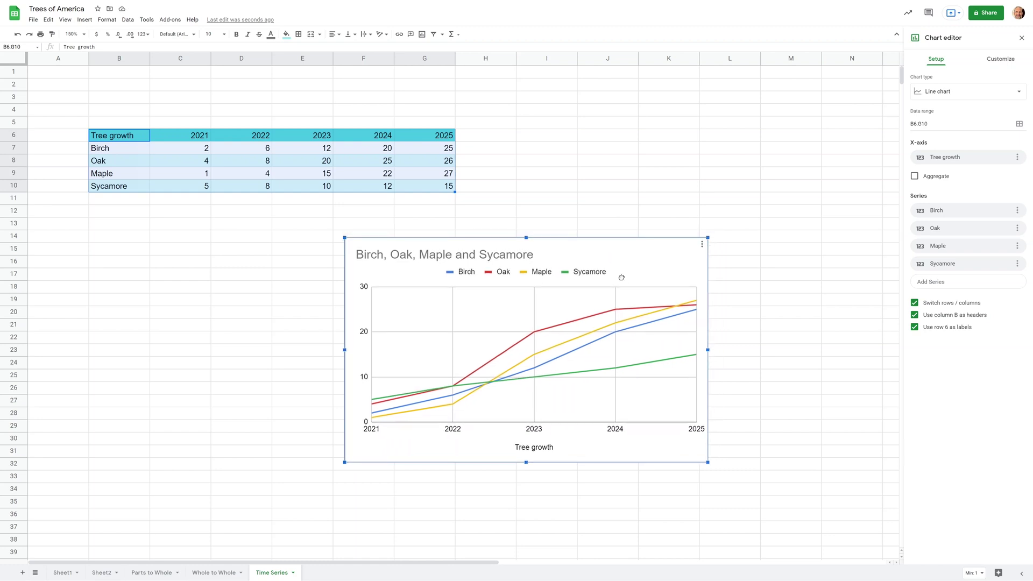
pyautogui.click(970, 98)
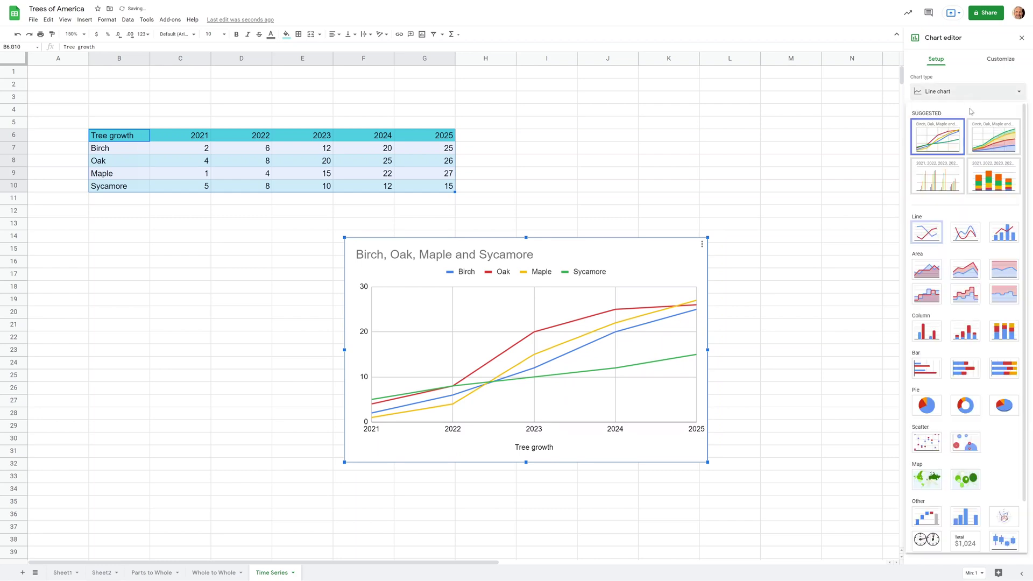
pyautogui.click(955, 186)
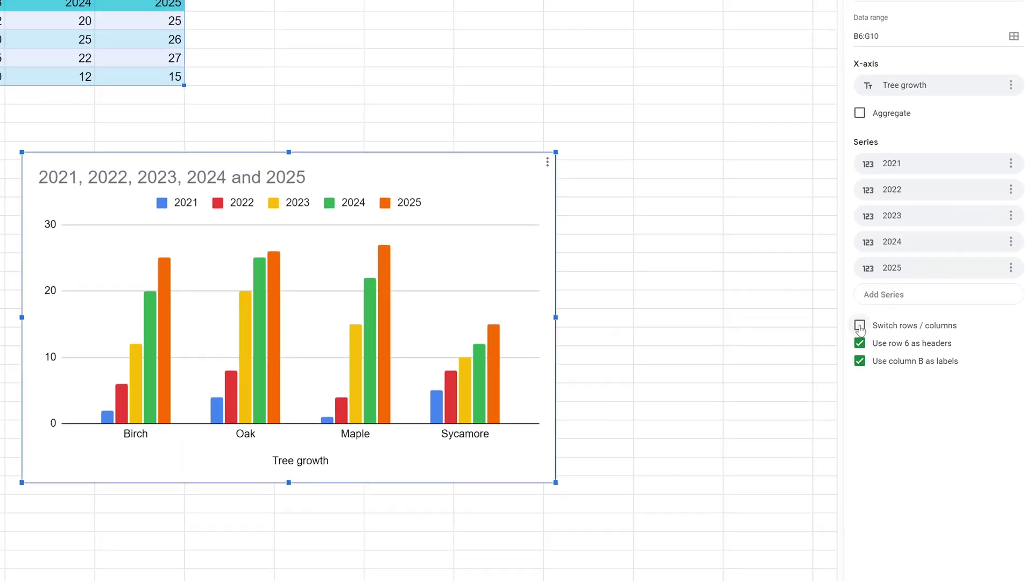
pyautogui.click(859, 325)
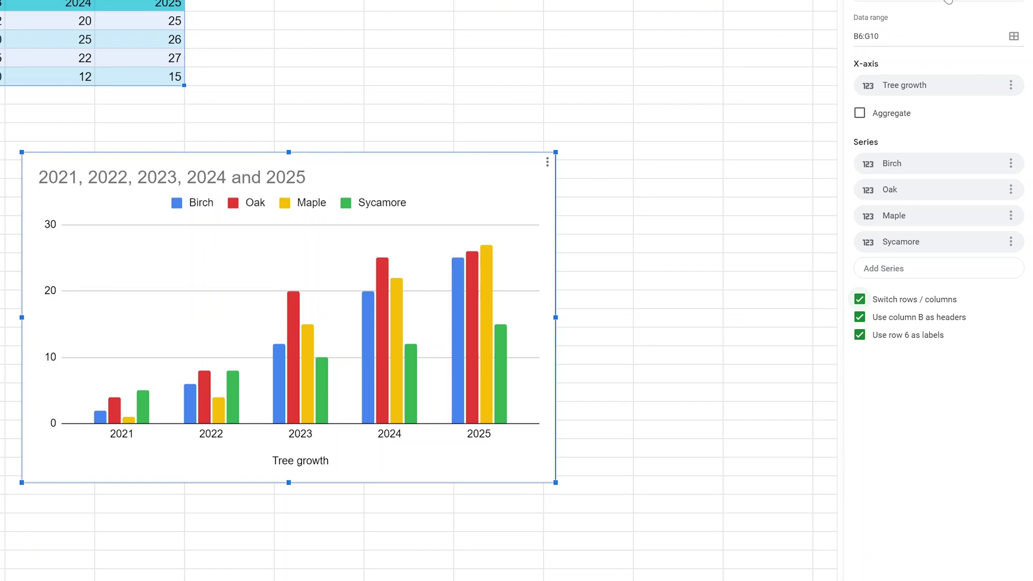
# - Switch the chart to a line chart, move it beside the table and stretch it taller
pyautogui.click(938, 2)
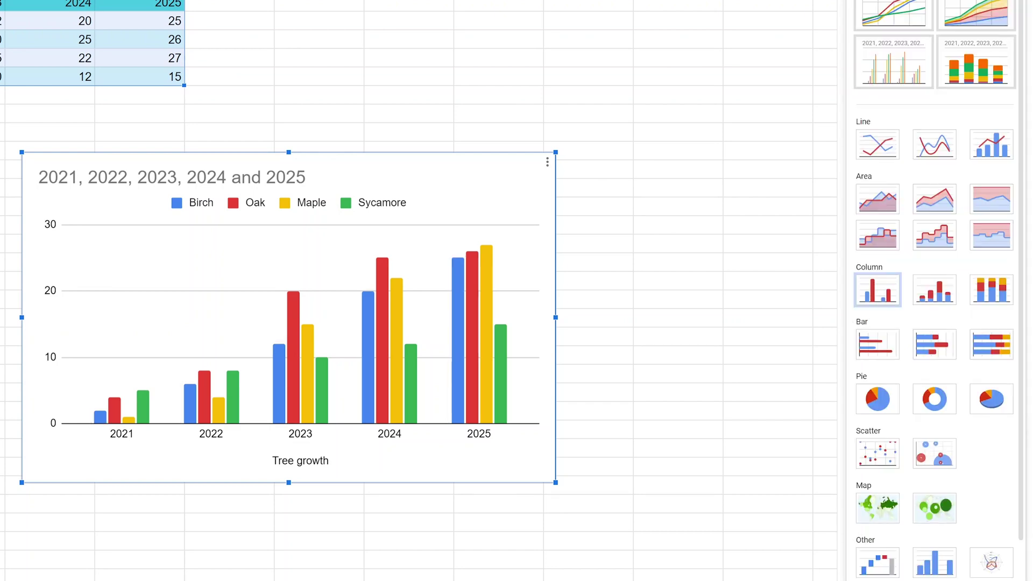
pyautogui.click(888, 15)
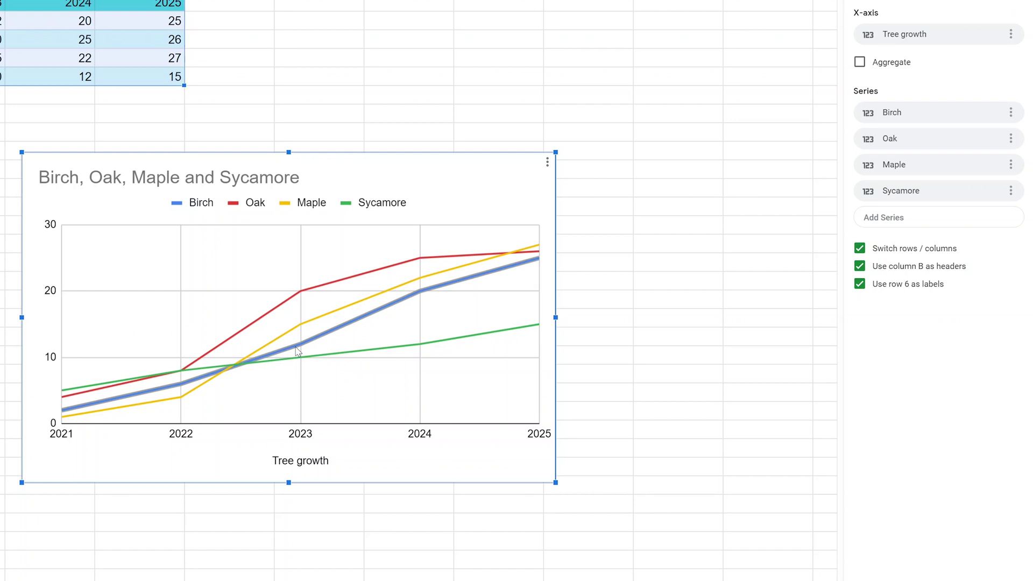
pyautogui.moveTo(377, 168); pyautogui.dragTo(560, 108)
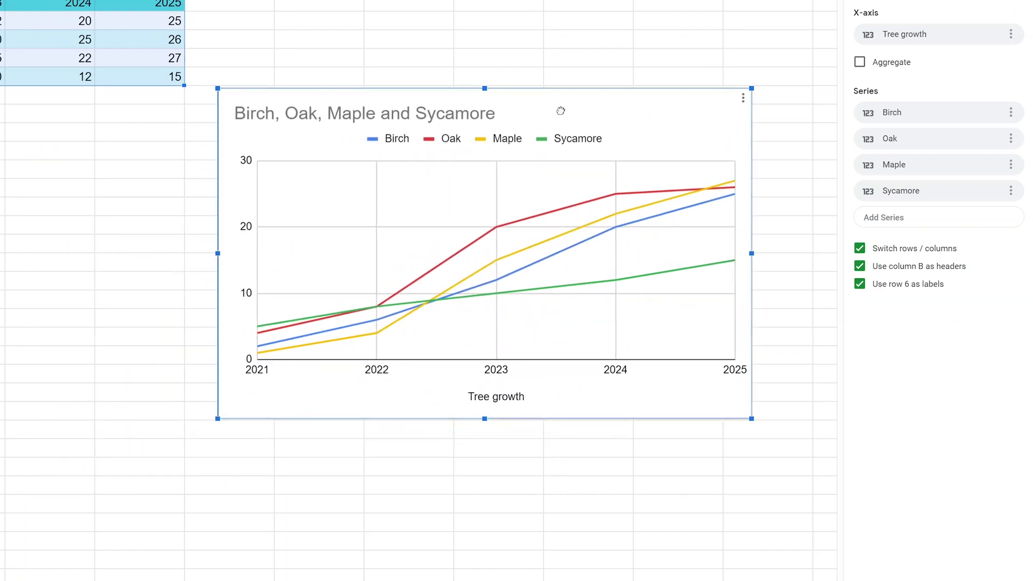
pyautogui.moveTo(484, 89); pyautogui.dragTo(484, 0)
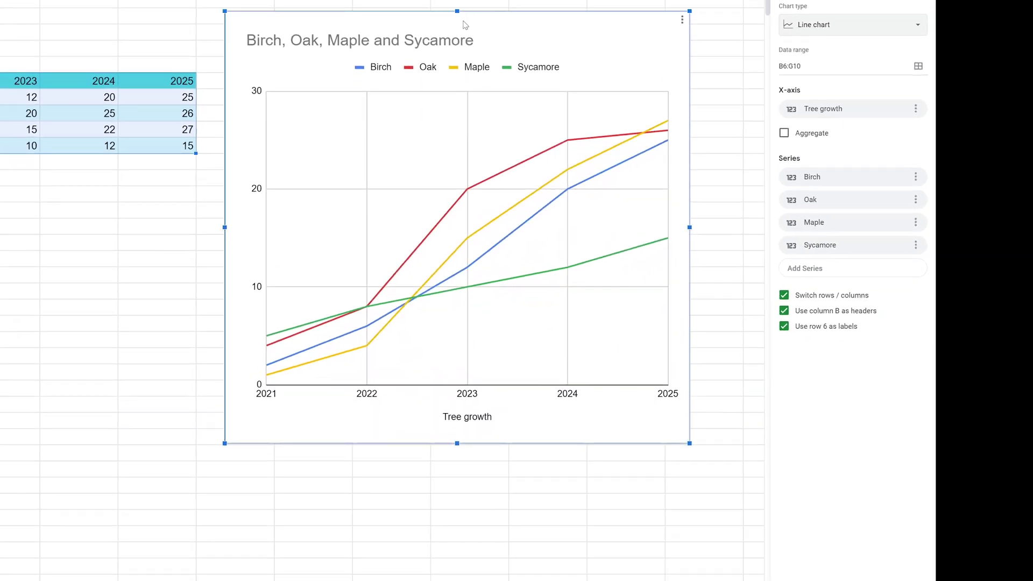
pyautogui.moveTo(457, 443); pyautogui.dragTo(455, 575)
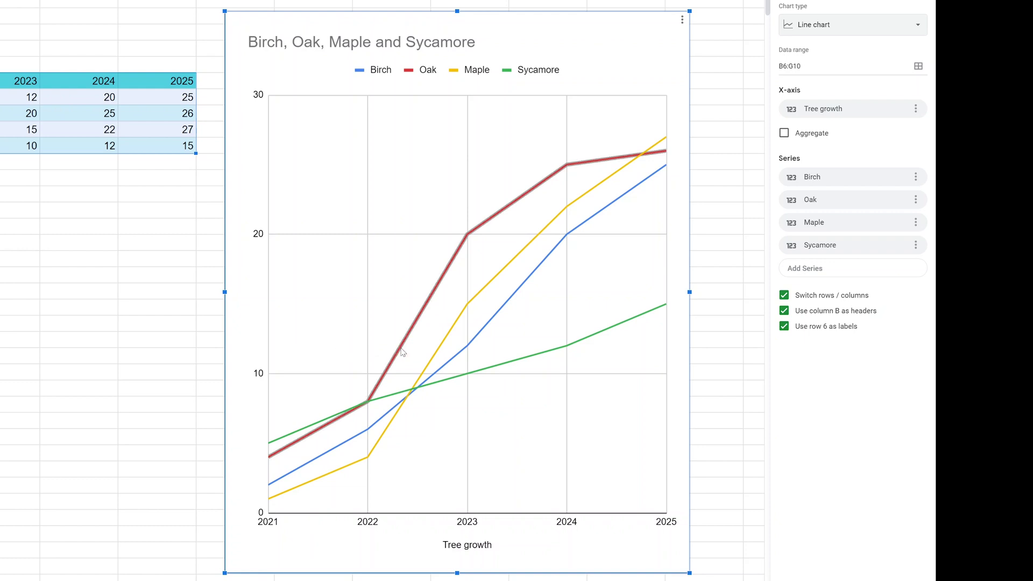
pyautogui.press('Escape')
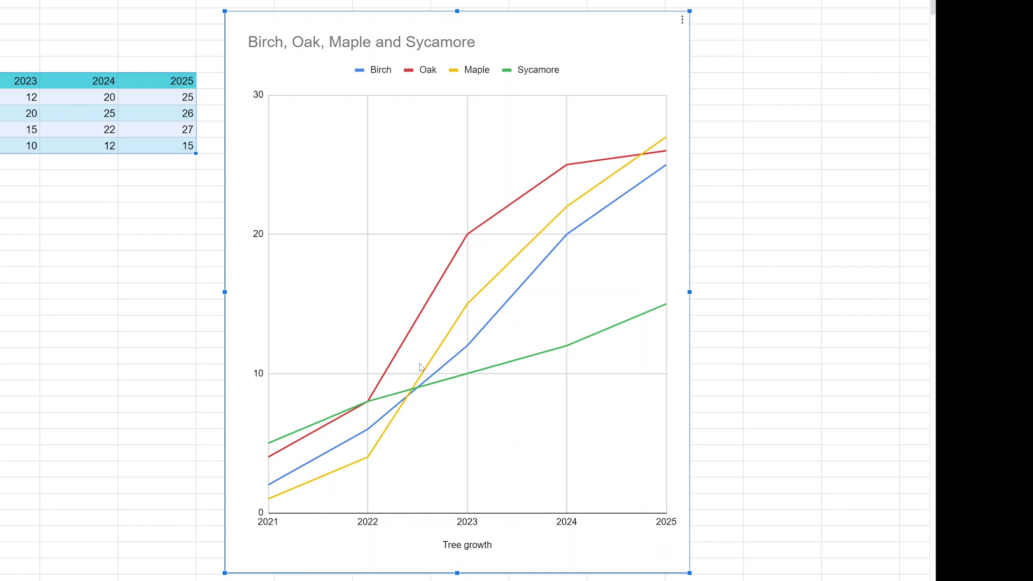
# - Show the Maple series formatting under Customize > Series, leaving its yellow line colour unchanged
pyautogui.doubleClick(678, 123)
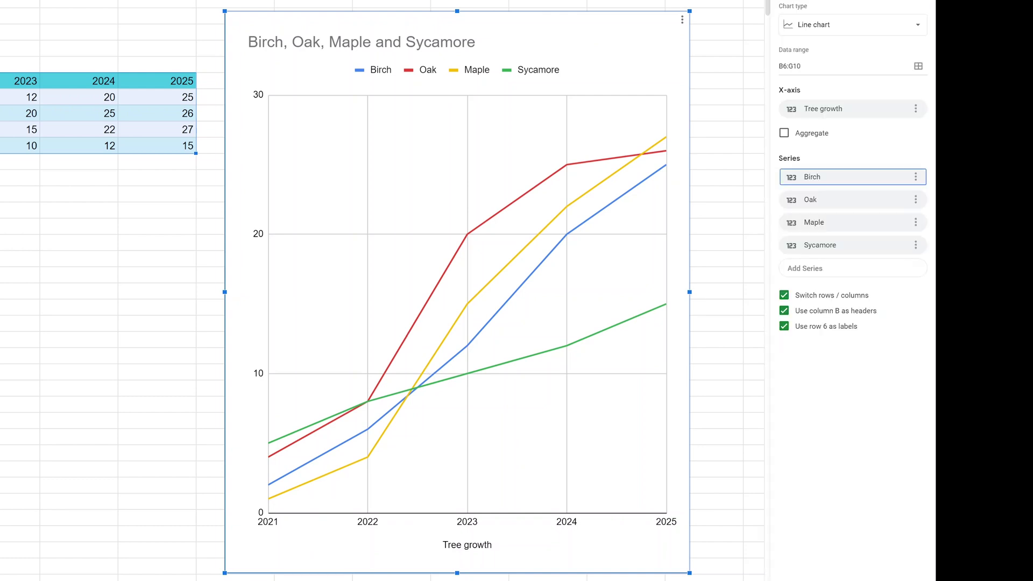
pyautogui.click(894, 3)
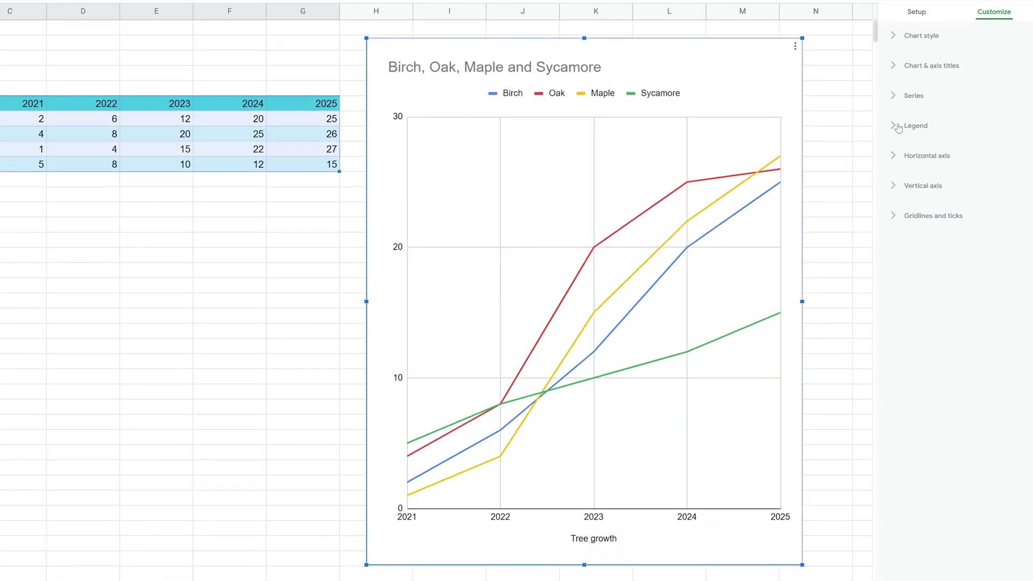
pyautogui.click(892, 97)
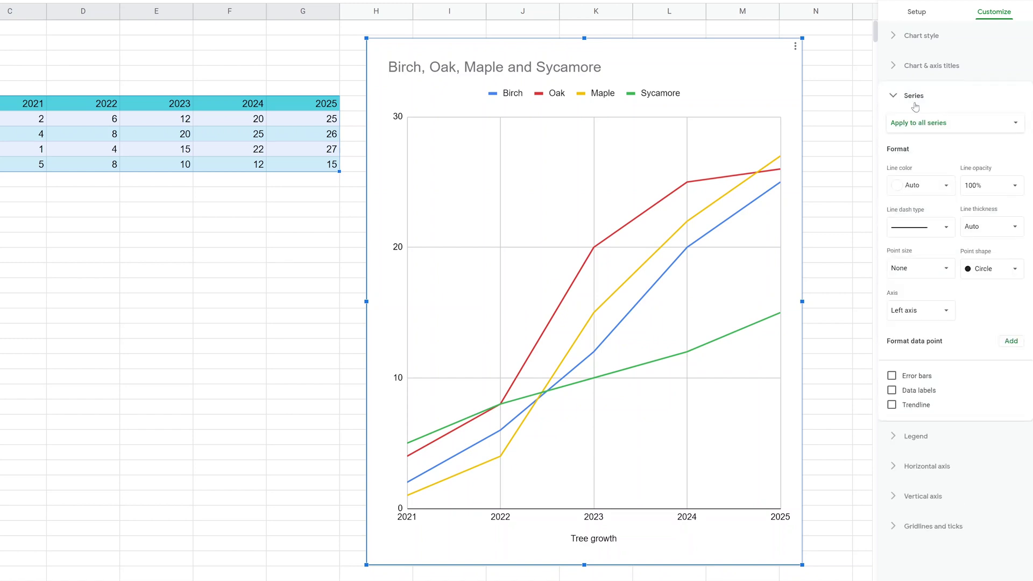
pyautogui.click(918, 123)
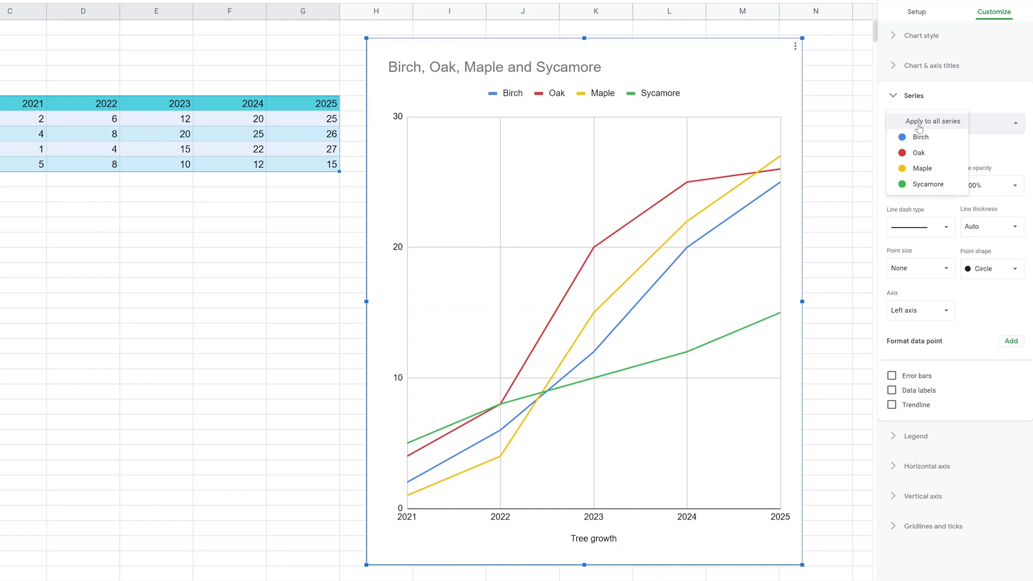
pyautogui.click(921, 169)
pyautogui.click(920, 185)
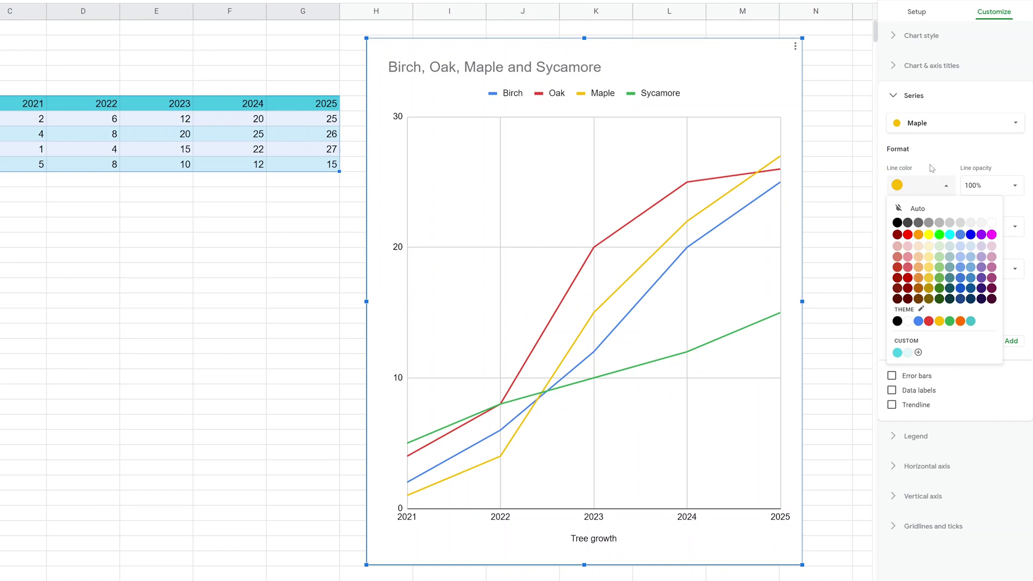
pyautogui.click(940, 149)
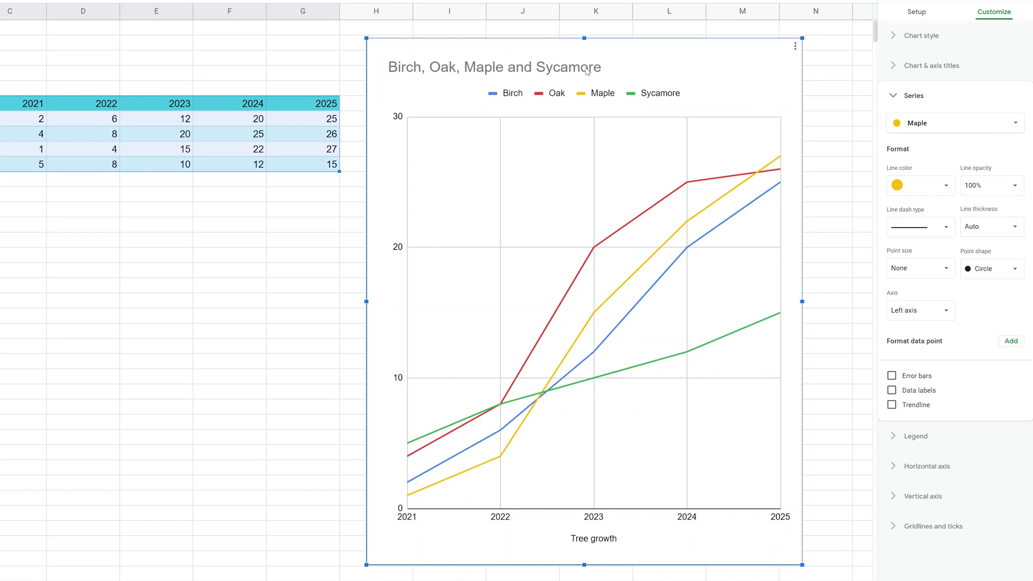
# - Replace the chart title with 'Tree Growth' and reselect the chart
pyautogui.doubleClick(461, 72)
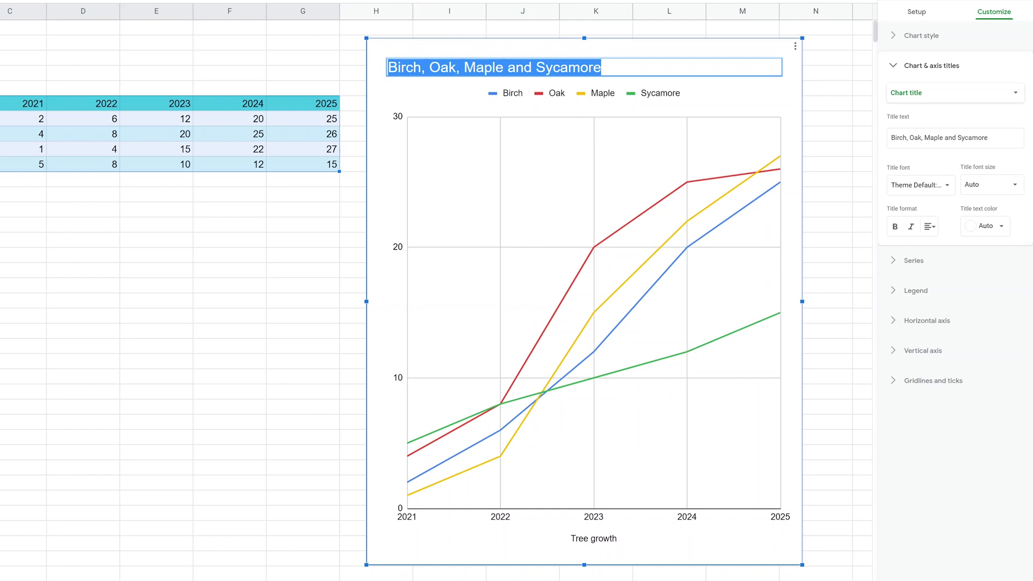
pyautogui.write('Tree Gro')
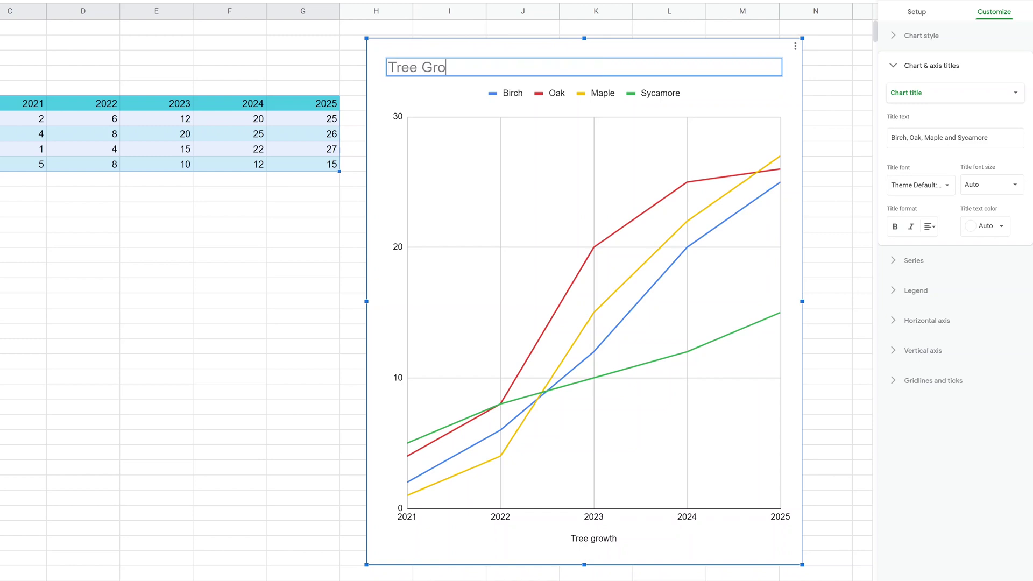
pyautogui.write('wth')
pyautogui.click(345, 44)
pyautogui.click(633, 196)
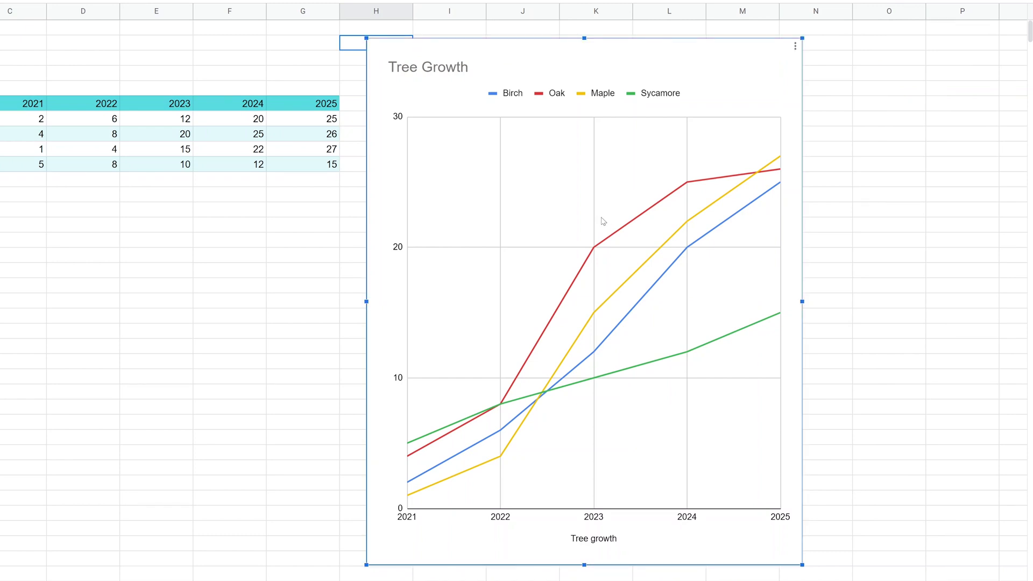
pyautogui.moveTo(594, 247)
# - Make the Tree Growth chart's lines smooth and add trendlines to its series
pyautogui.click(795, 46)
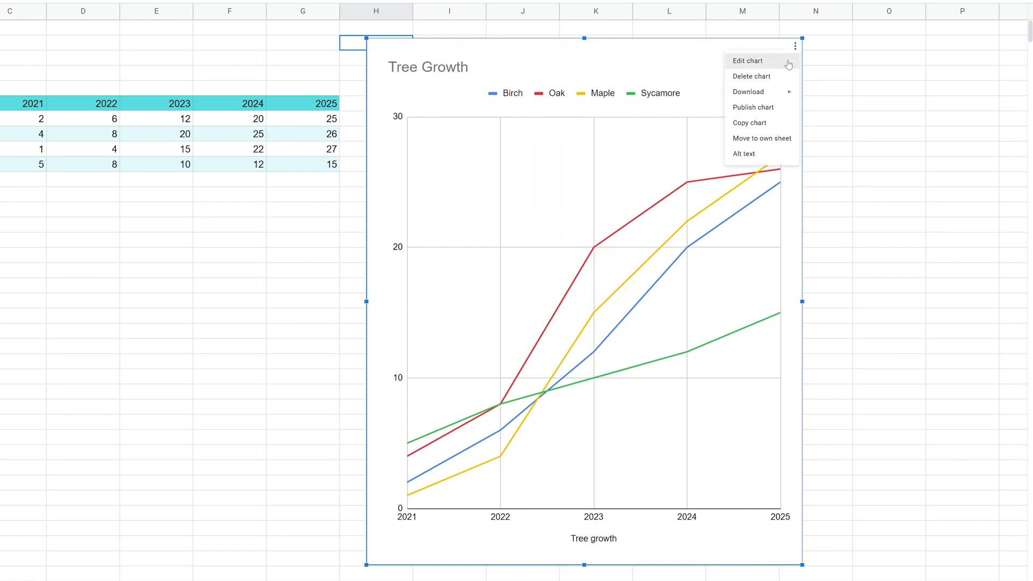
pyautogui.click(788, 62)
pyautogui.click(993, 12)
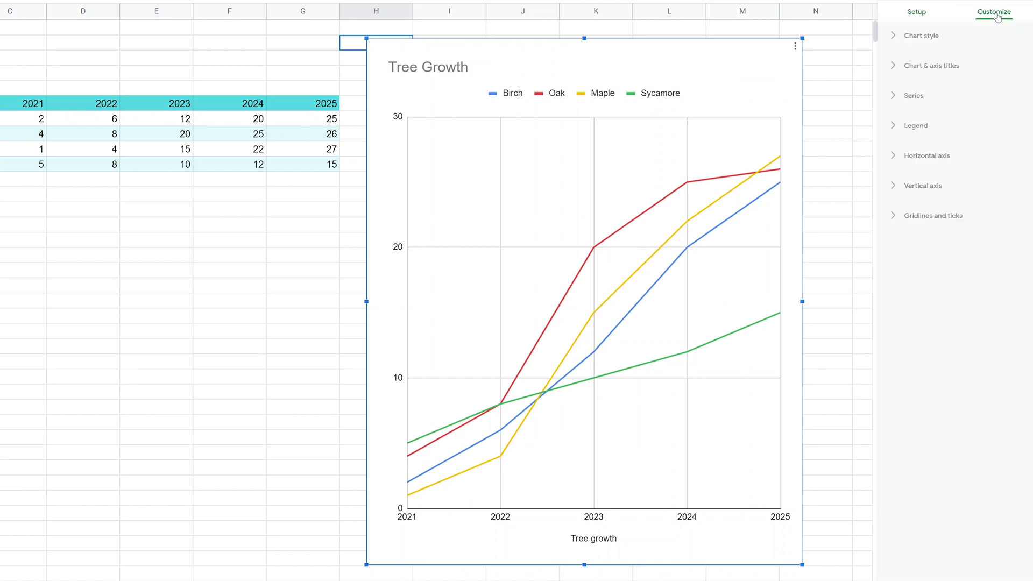
pyautogui.click(971, 35)
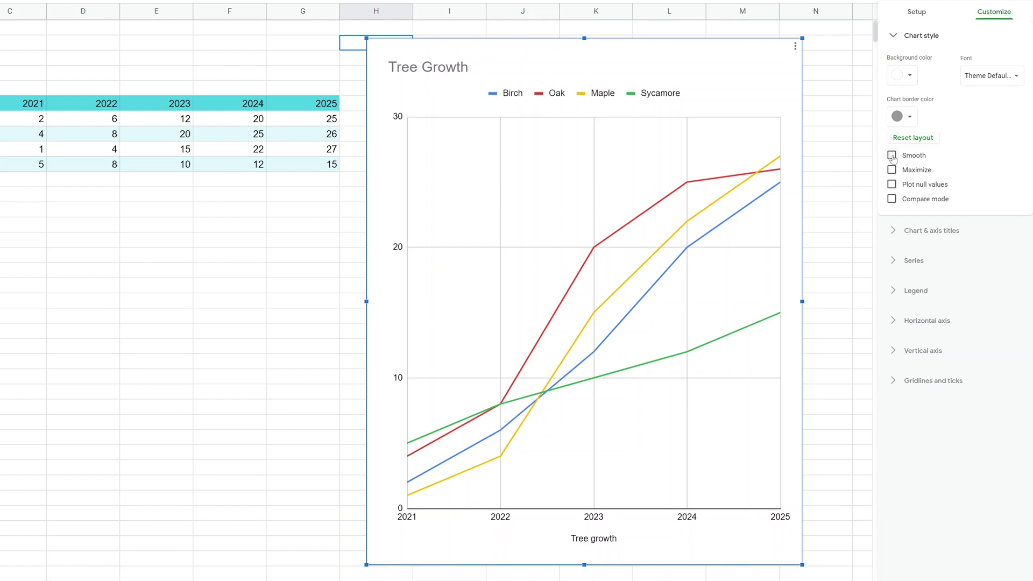
pyautogui.click(892, 155)
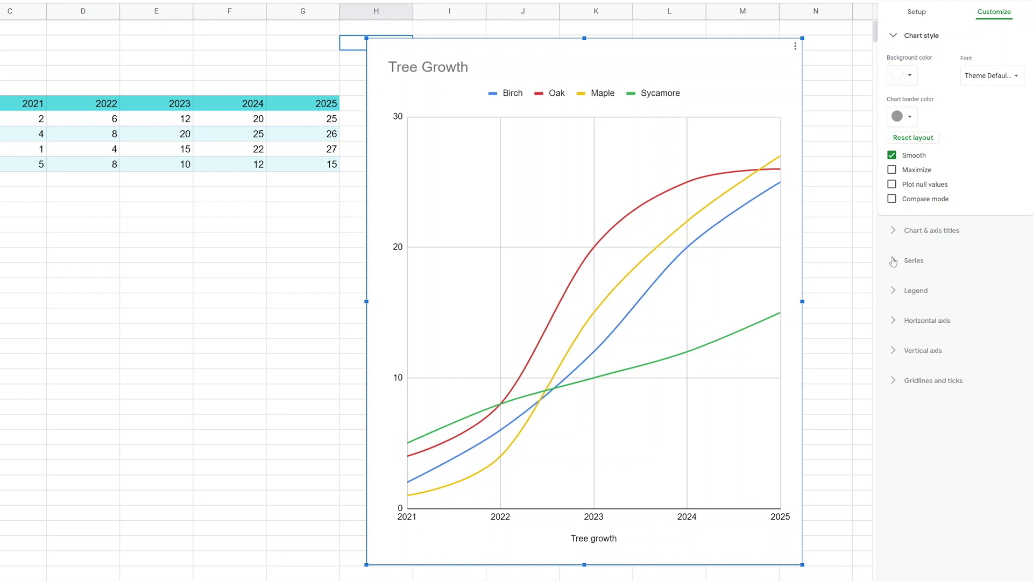
pyautogui.click(893, 261)
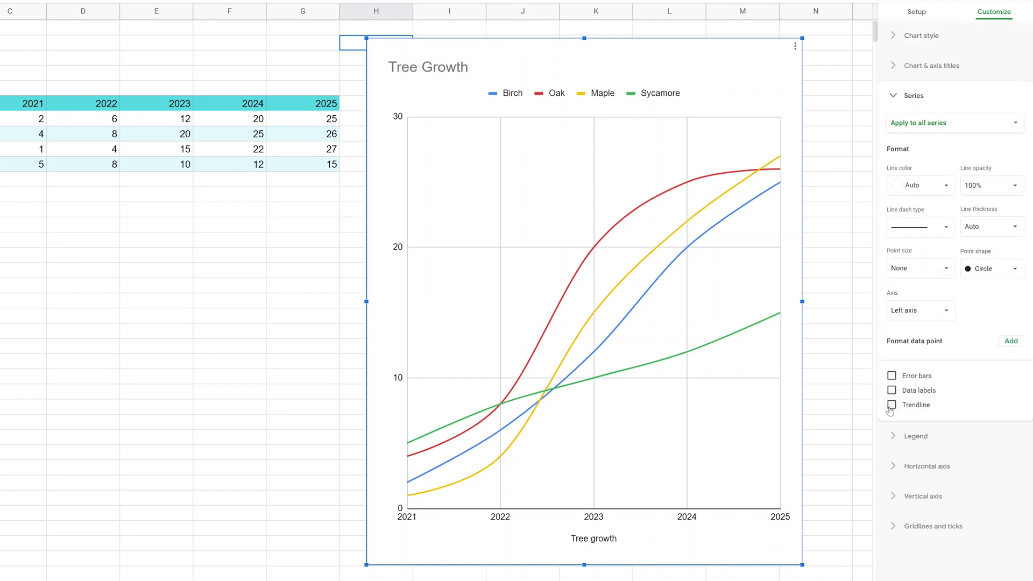
pyautogui.click(889, 408)
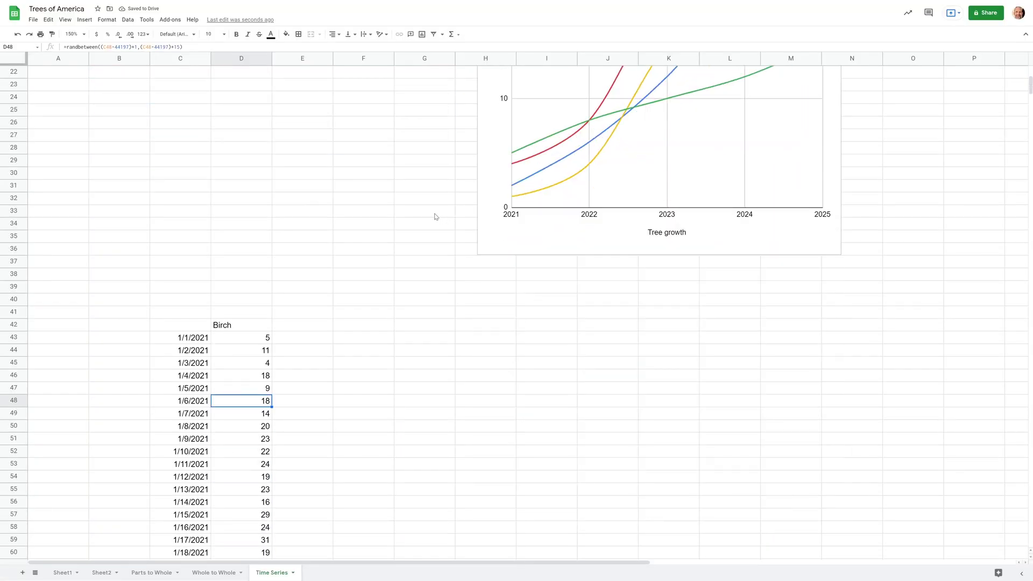
# - Scroll down to the daily Birch data and inspect its first RANDBETWEEN formulas
pyautogui.scroll(-5, 436, 216)
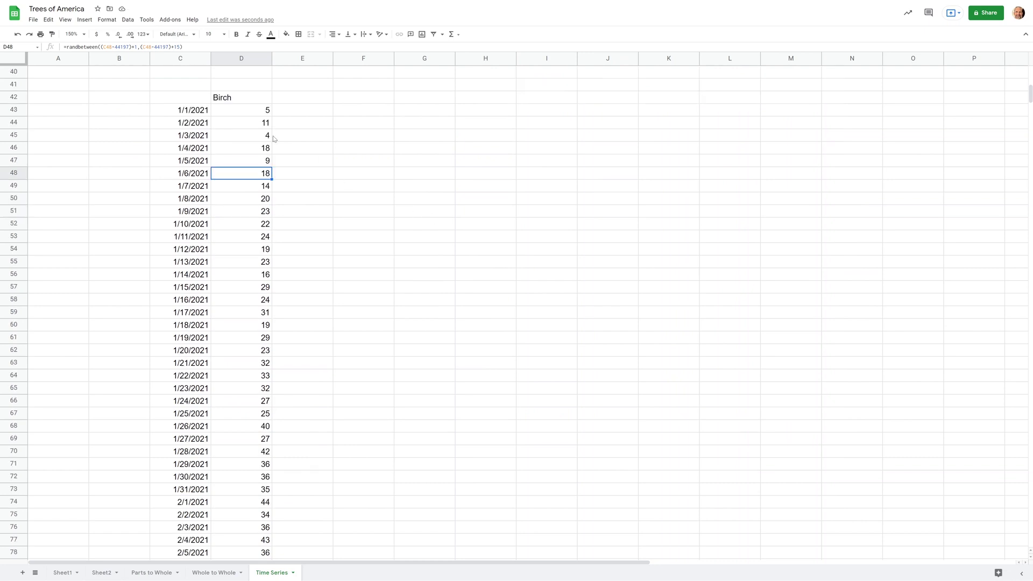
pyautogui.click(220, 114)
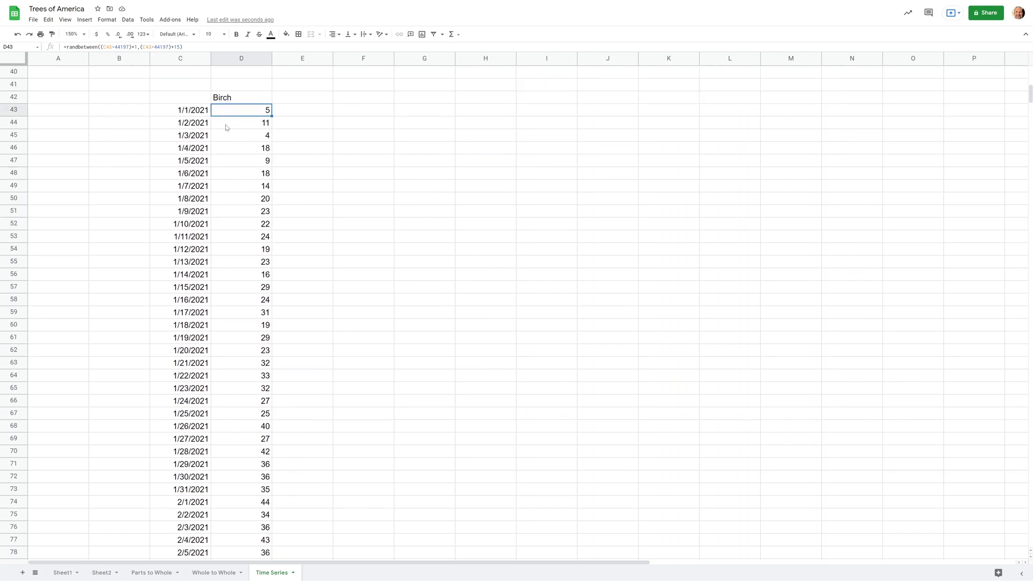
pyautogui.click(227, 126)
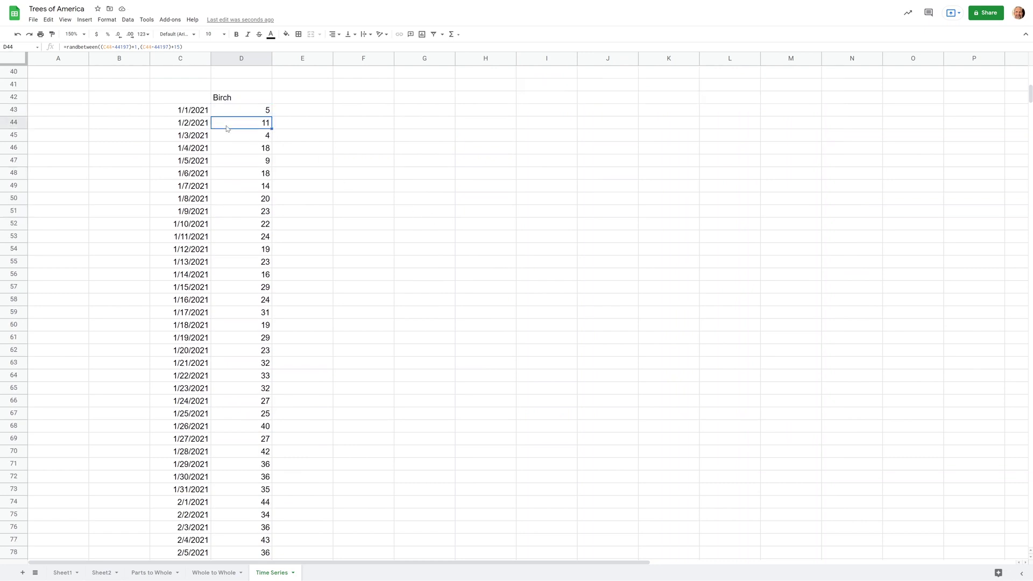
# - Insert a line chart of the daily Birch values in C42:D81 plotted against their dates
pyautogui.click(195, 113)
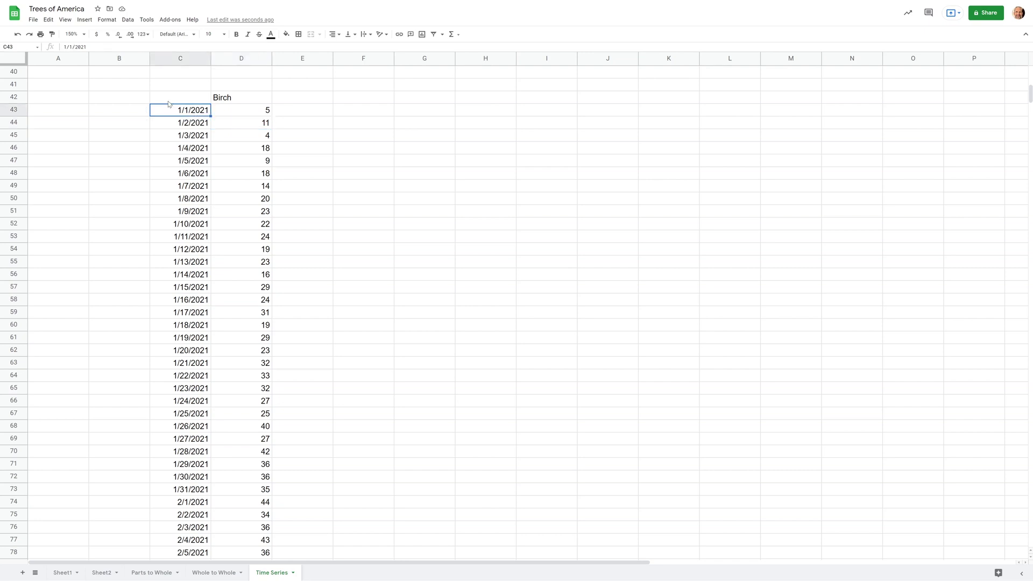
pyautogui.click(85, 20)
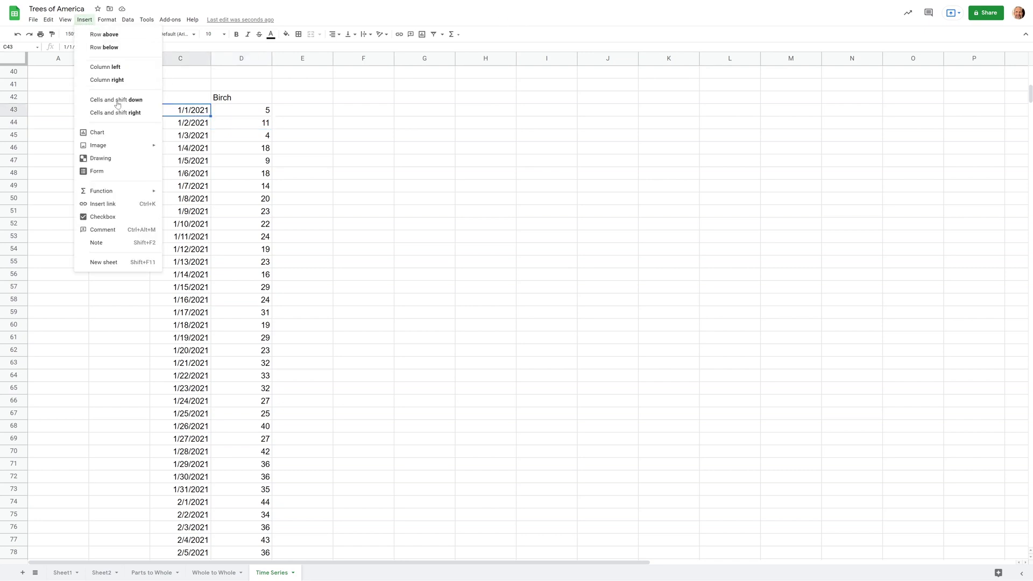
pyautogui.click(116, 132)
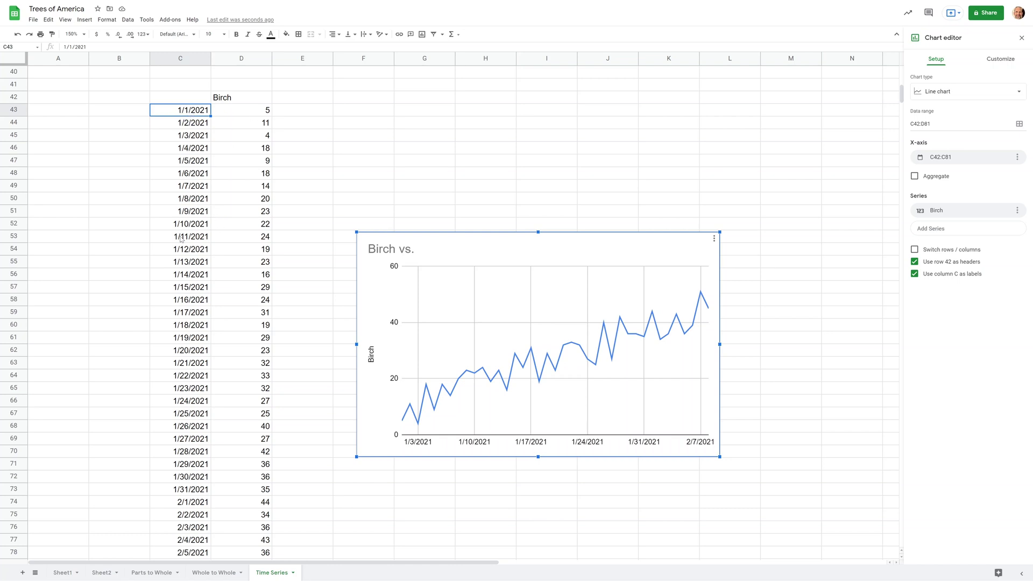
pyautogui.press('Down')
pyautogui.press('Down')
pyautogui.press('Down')
pyautogui.press('Down')
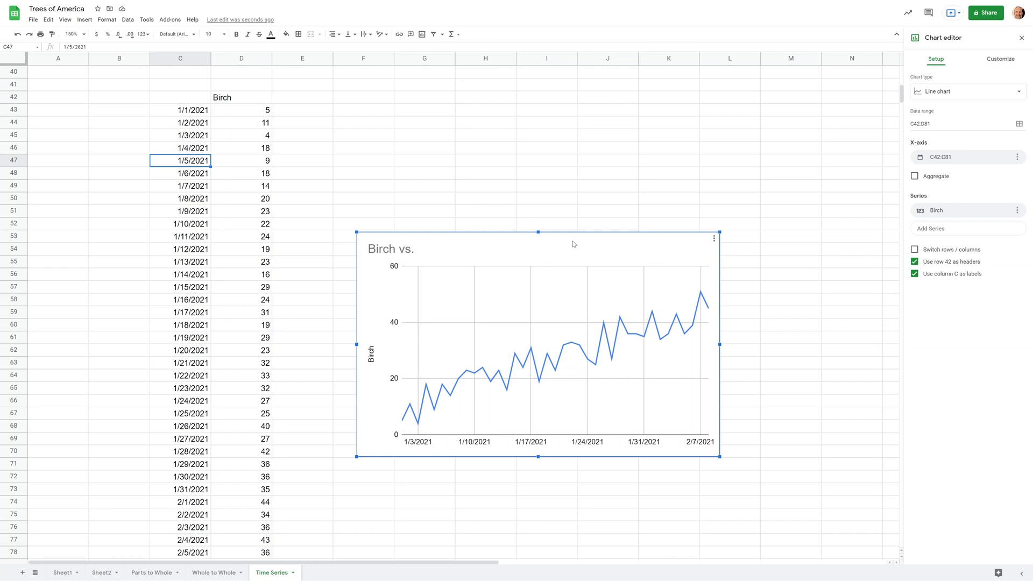
# - Rename the Birch chart's title to 'Birch Growth'
pyautogui.doubleClick(429, 254)
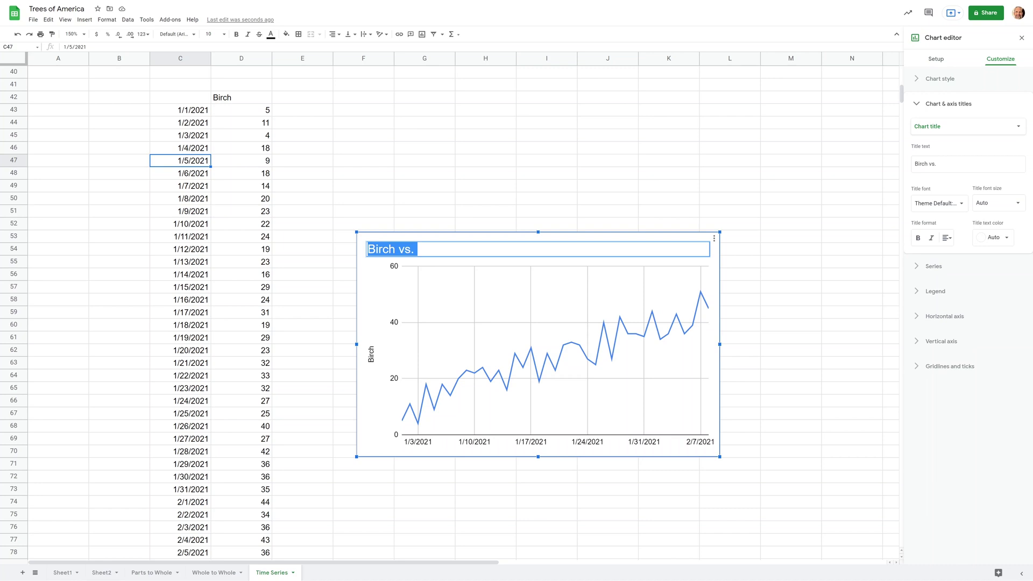
pyautogui.write('B')
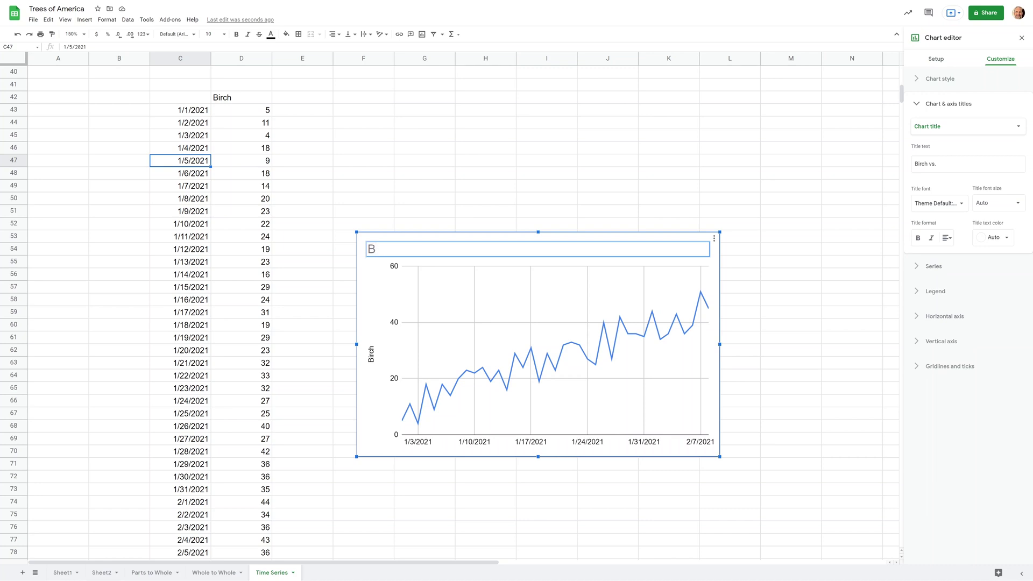
pyautogui.write('irch Growth')
pyautogui.press('Return')
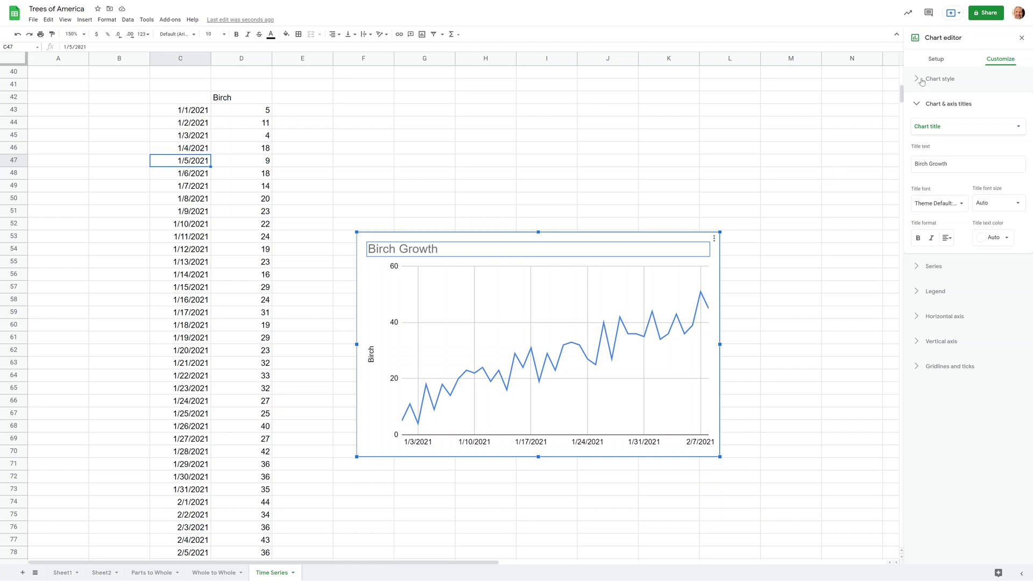
# - Check the chart style options, then bring up the chart type list in Setup
pyautogui.click(919, 80)
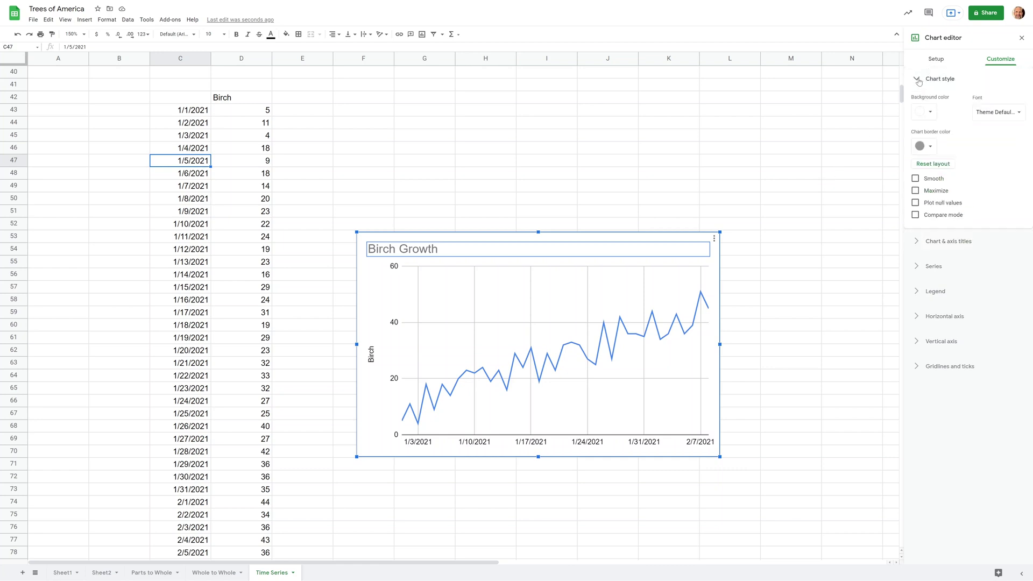
pyautogui.click(919, 79)
pyautogui.click(936, 60)
pyautogui.click(937, 92)
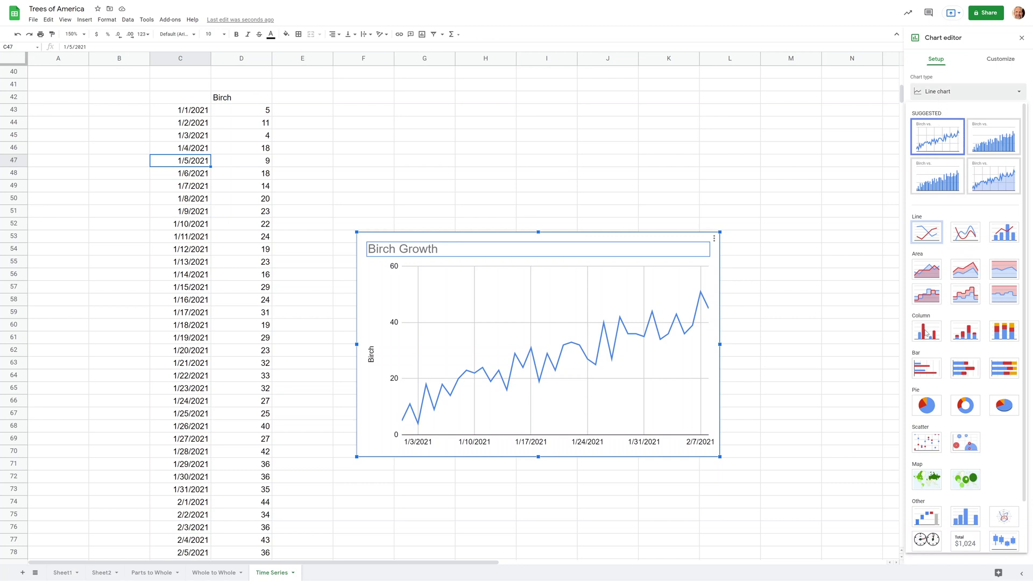
# - Make Birch Growth a scatter chart, move it up beside row 42 and enlarge it
pyautogui.click(926, 443)
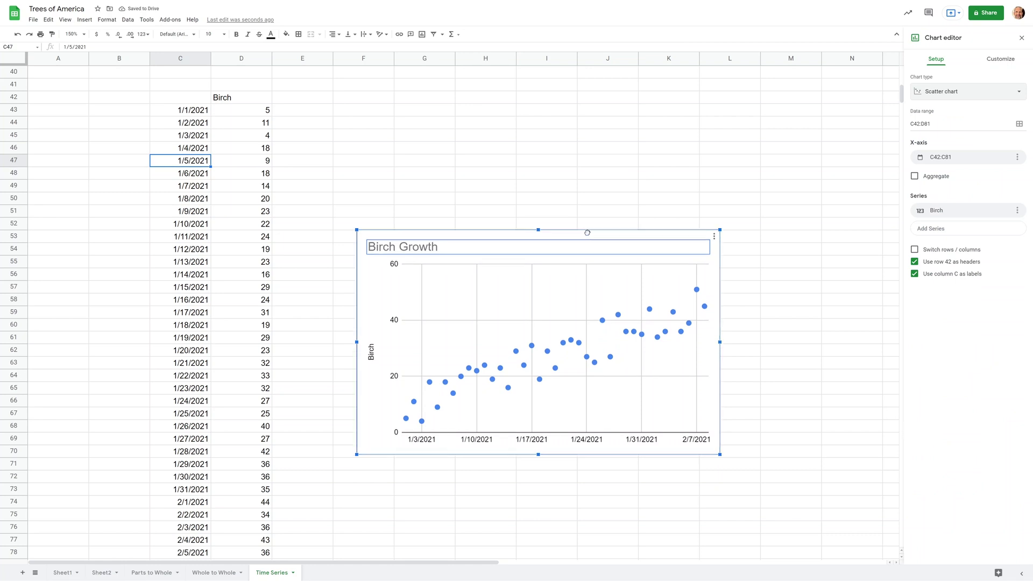
pyautogui.moveTo(587, 239); pyautogui.dragTo(550, 102)
pyautogui.moveTo(683, 320); pyautogui.dragTo(890, 447)
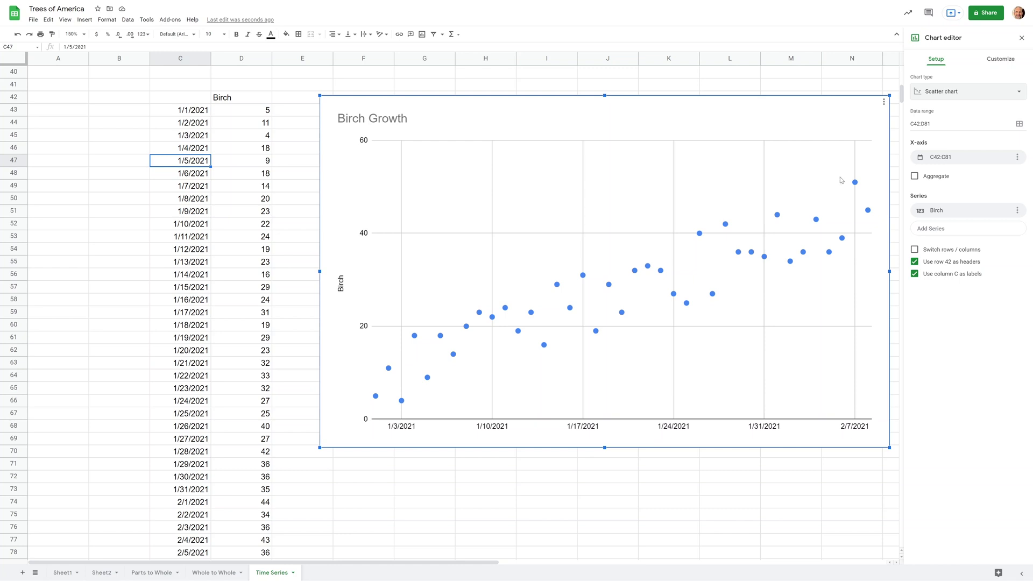
pyautogui.click(999, 59)
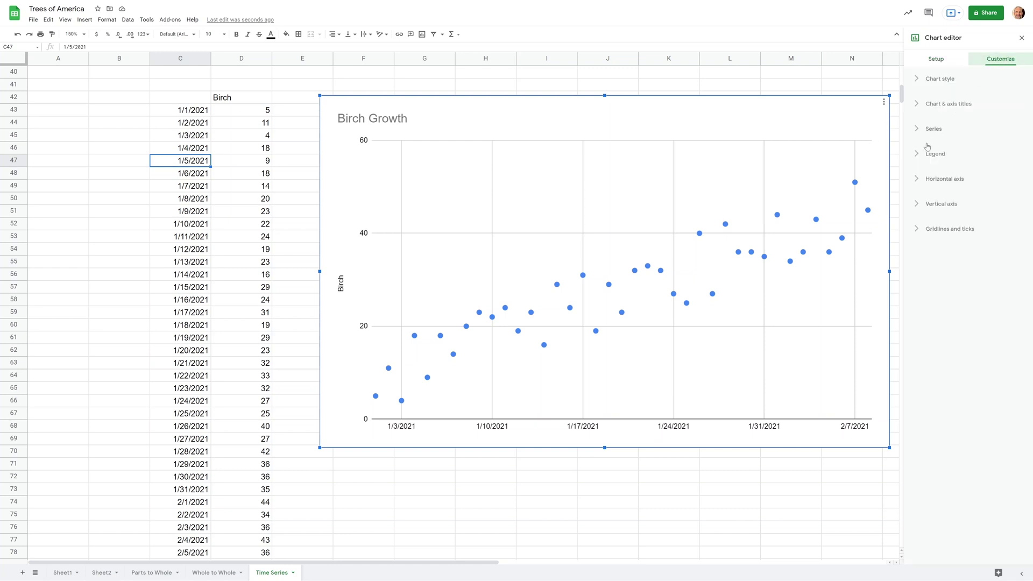
# - Add a linear trendline to the Birch series and extend the chart's bottom and top edges
pyautogui.click(917, 153)
pyautogui.click(918, 153)
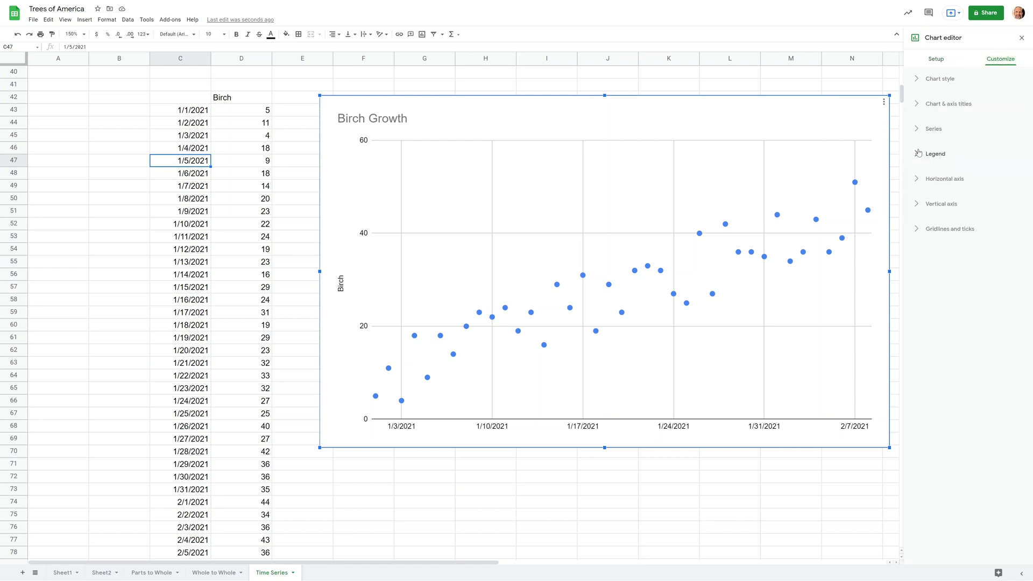
pyautogui.click(916, 129)
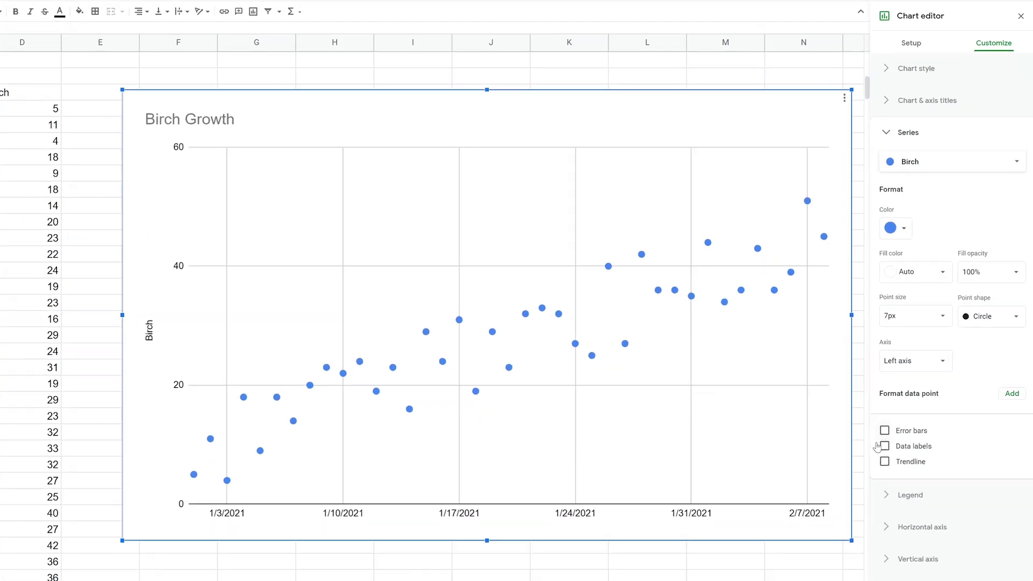
pyautogui.click(884, 462)
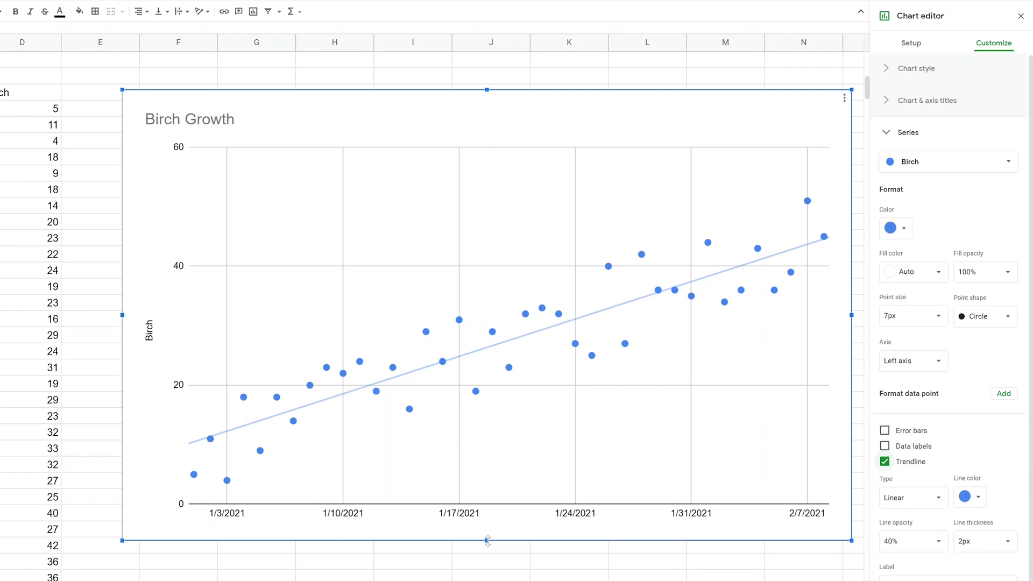
pyautogui.moveTo(498, 527); pyautogui.dragTo(556, 561)
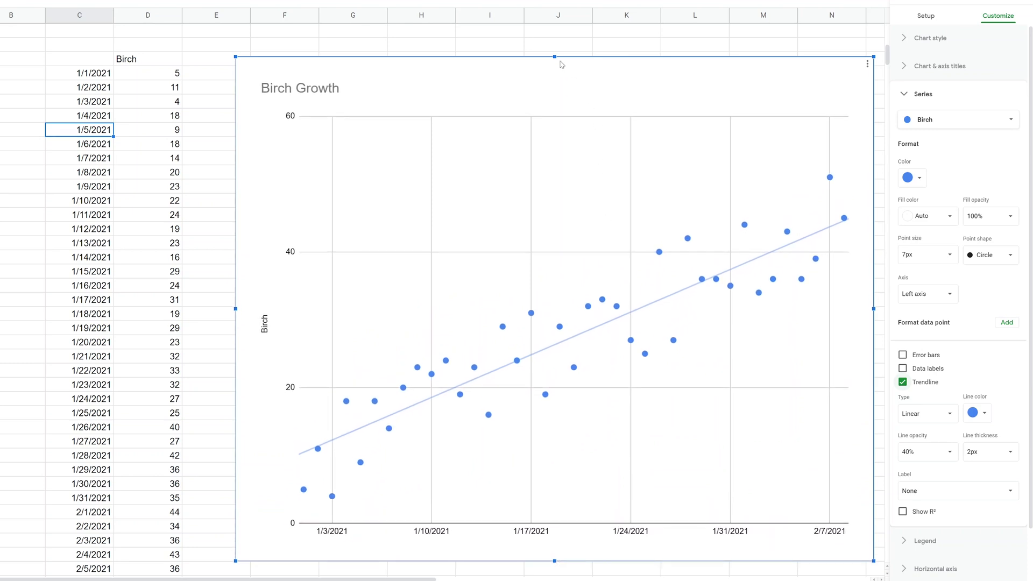
pyautogui.moveTo(554, 54); pyautogui.dragTo(555, 33)
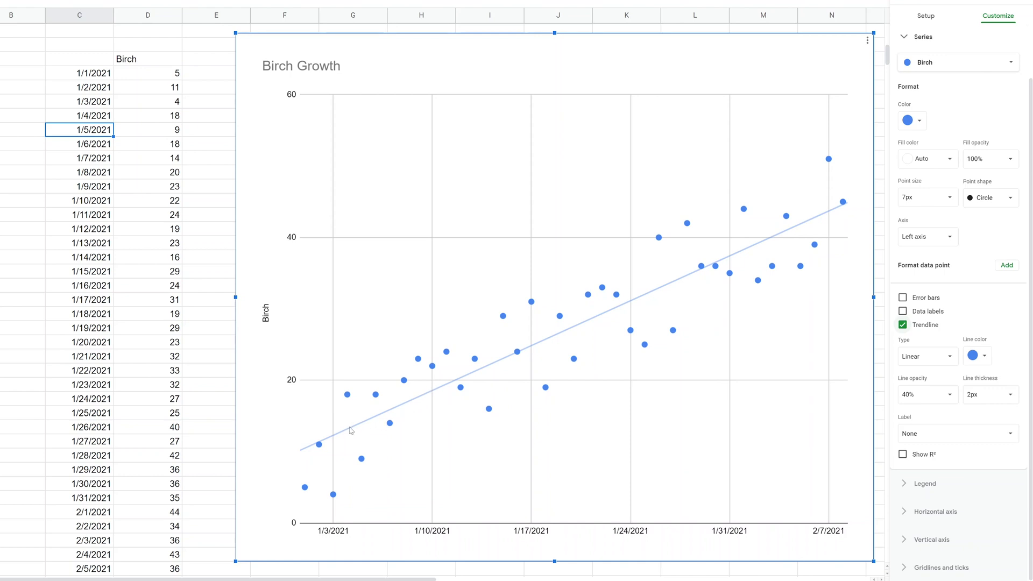
# - Make the Birch trendline a moving average with period 6 and Centered average type
pyautogui.click(927, 365)
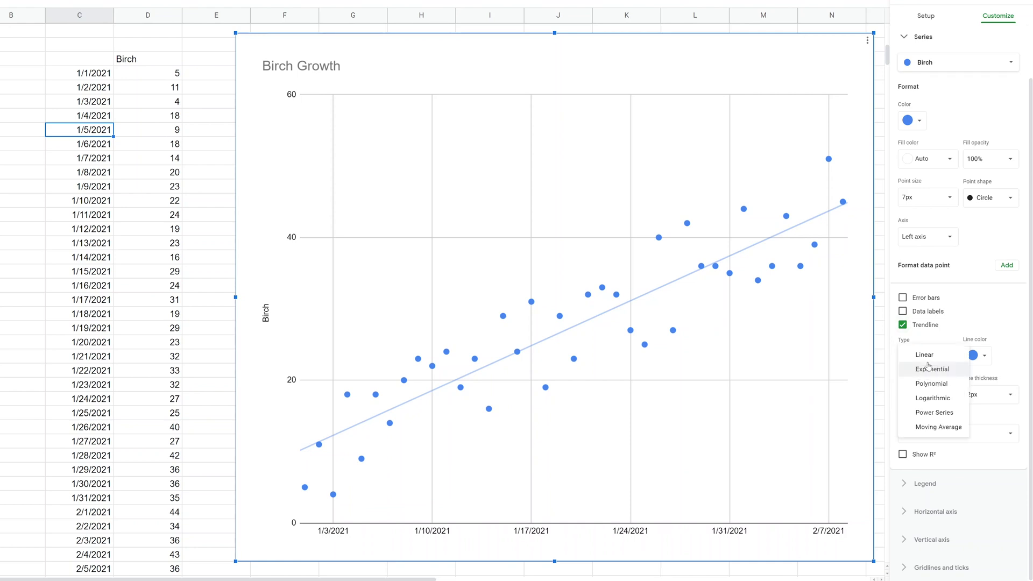
pyautogui.click(932, 427)
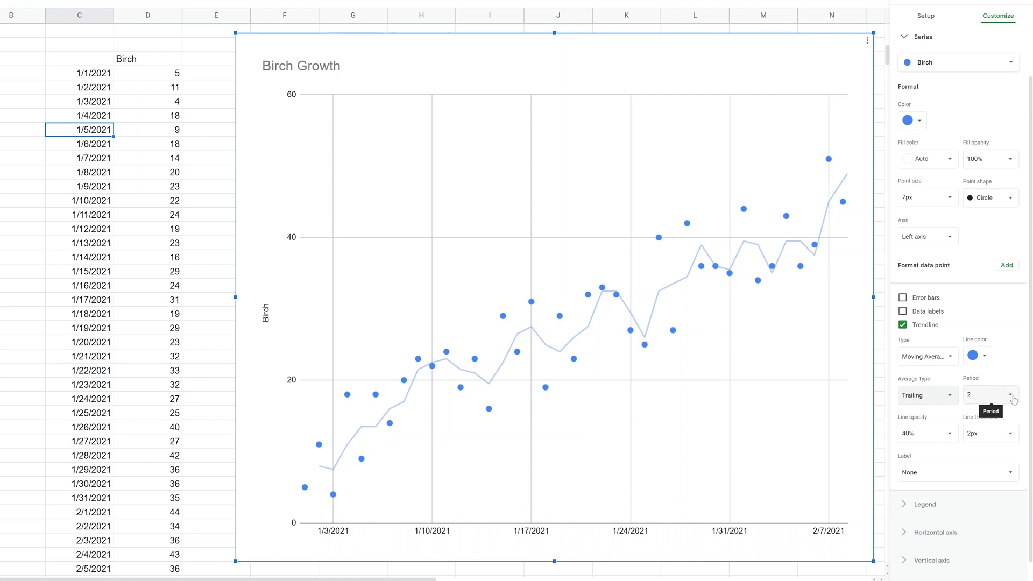
pyautogui.click(1013, 399)
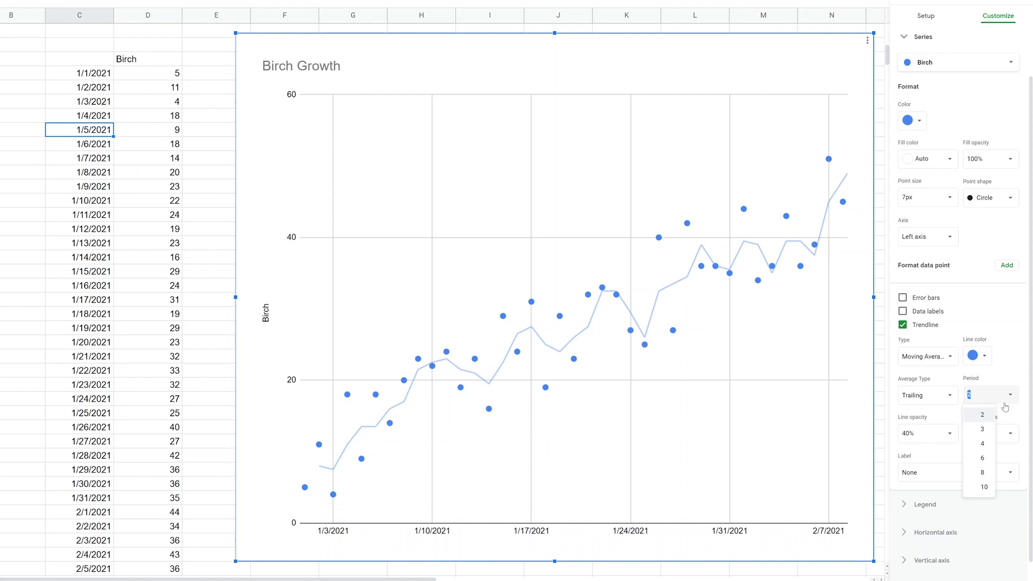
pyautogui.click(982, 445)
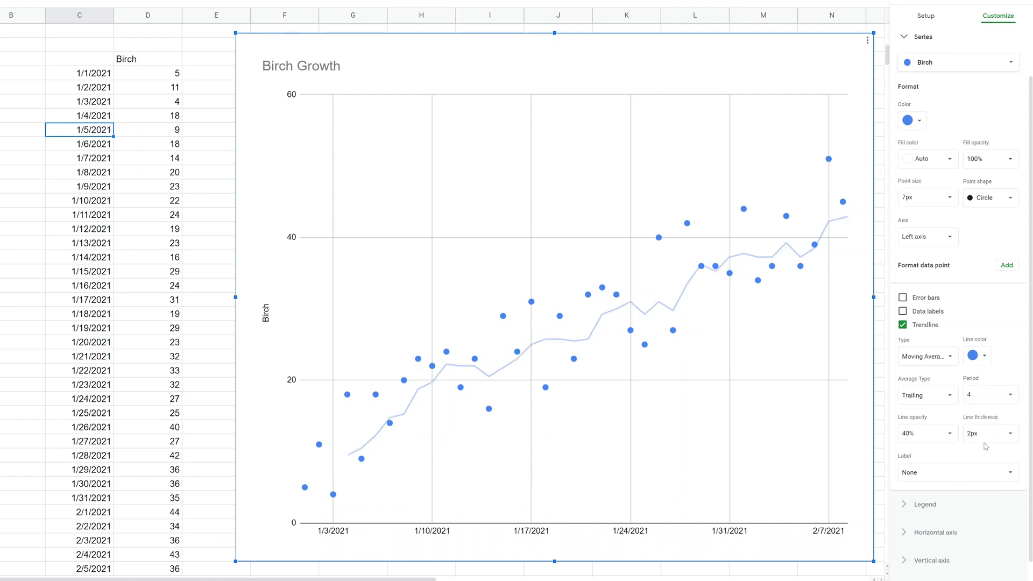
pyautogui.click(1008, 399)
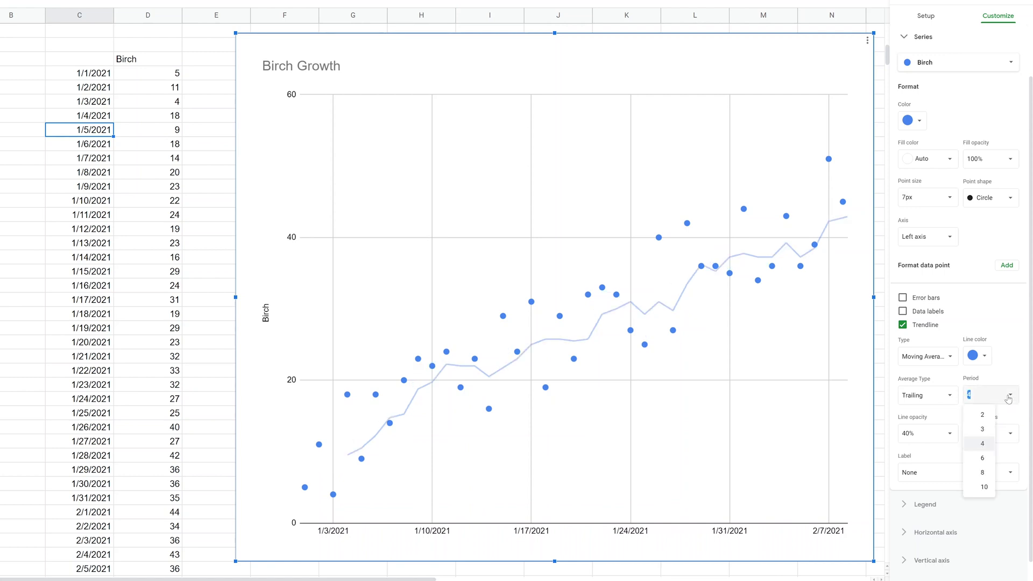
pyautogui.click(984, 459)
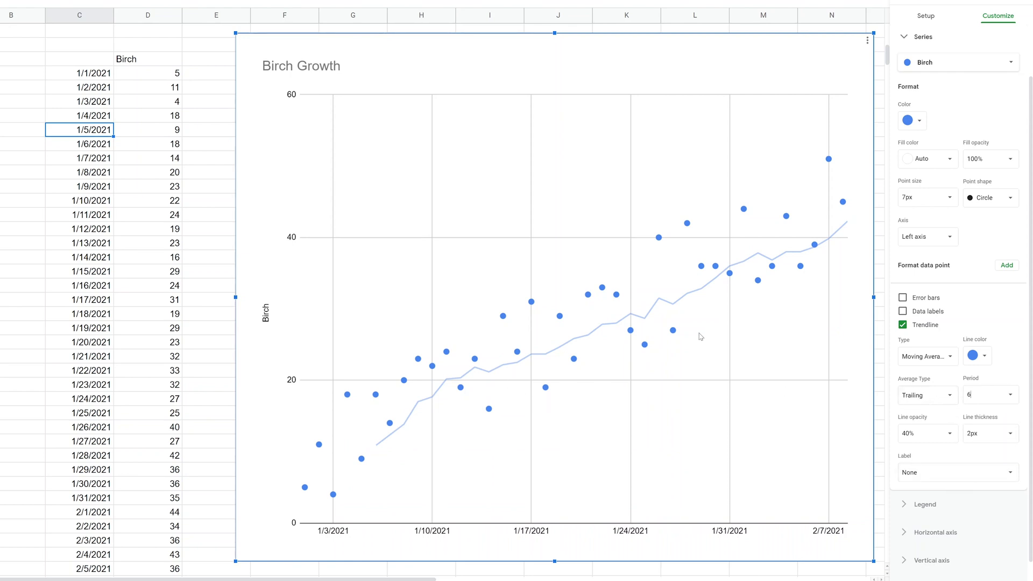
pyautogui.click(916, 395)
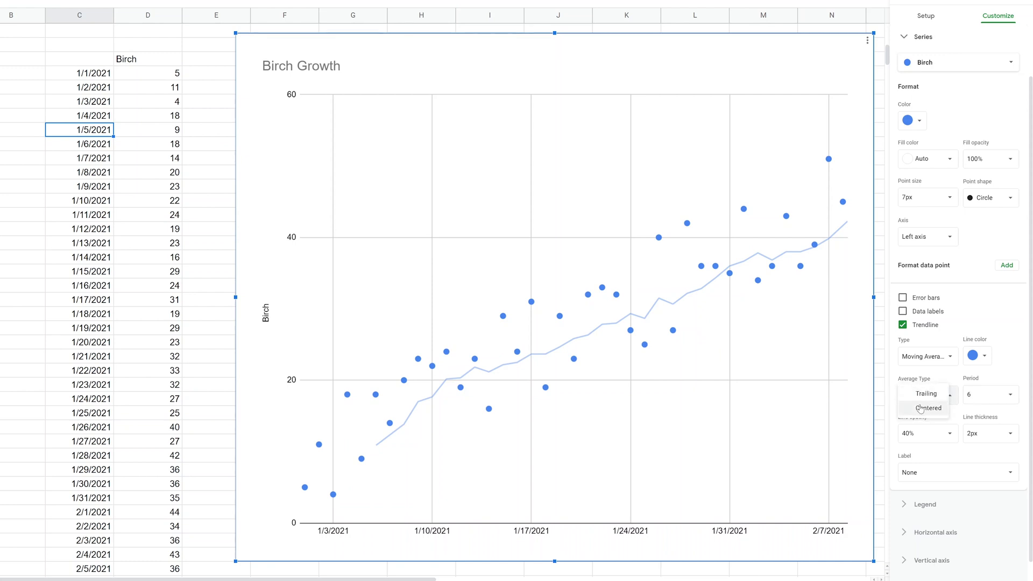
pyautogui.click(922, 409)
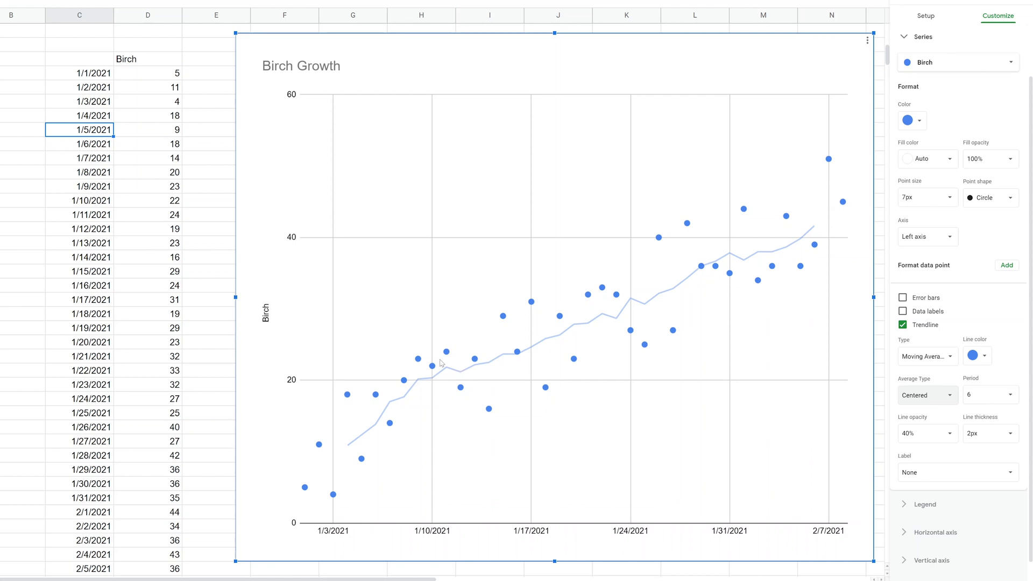
pyautogui.moveTo(538, 349)
# - Close the chart editor and scroll to the empty cells below 2/8/2021 in columns C and D
pyautogui.click(210, 384)
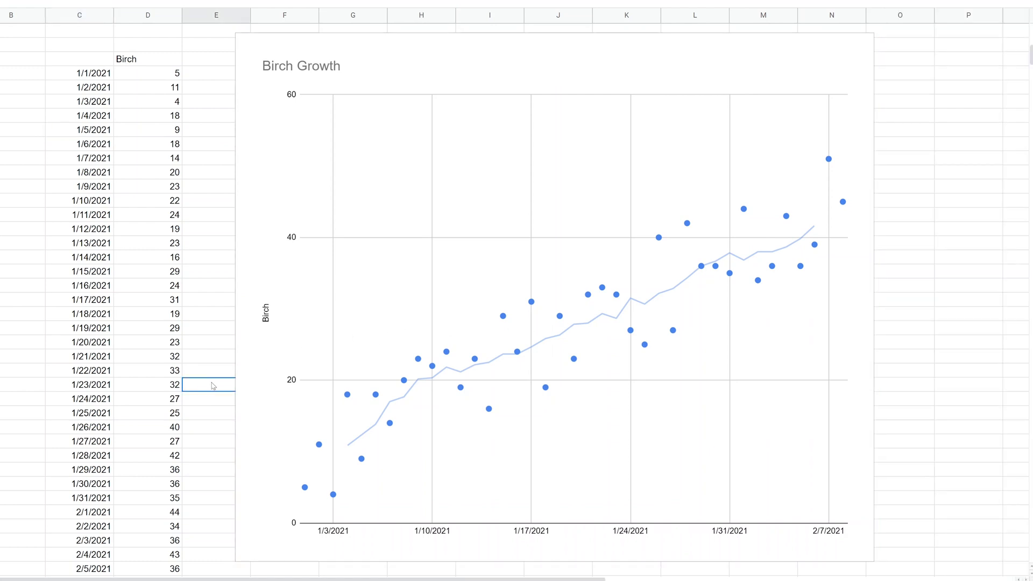
pyautogui.scroll(-1, 214, 387)
pyautogui.scroll(-1, 215, 386)
pyautogui.scroll(2, 214, 387)
pyautogui.click(222, 287)
pyautogui.scroll(-5, 218, 291)
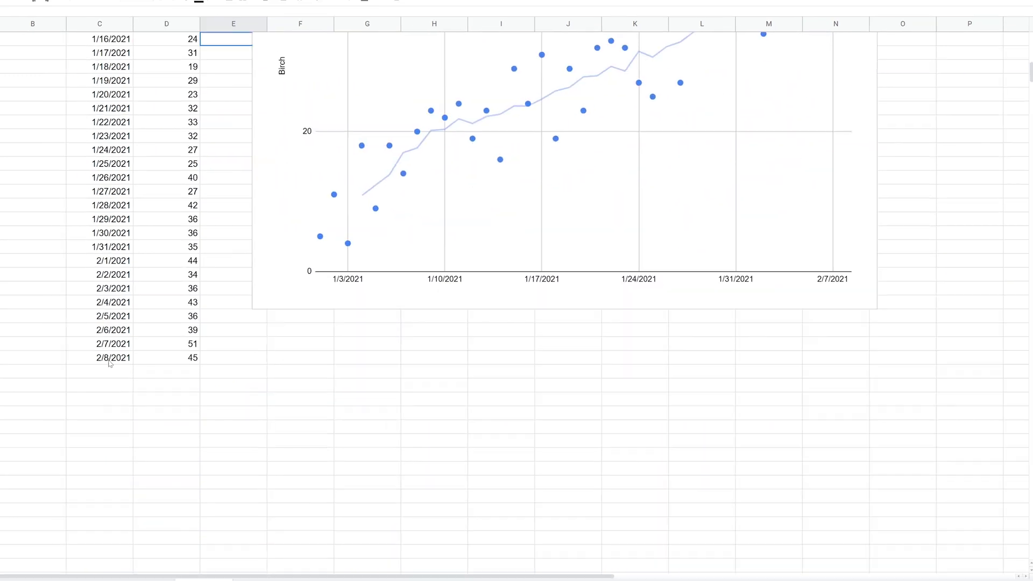
pyautogui.click(107, 372)
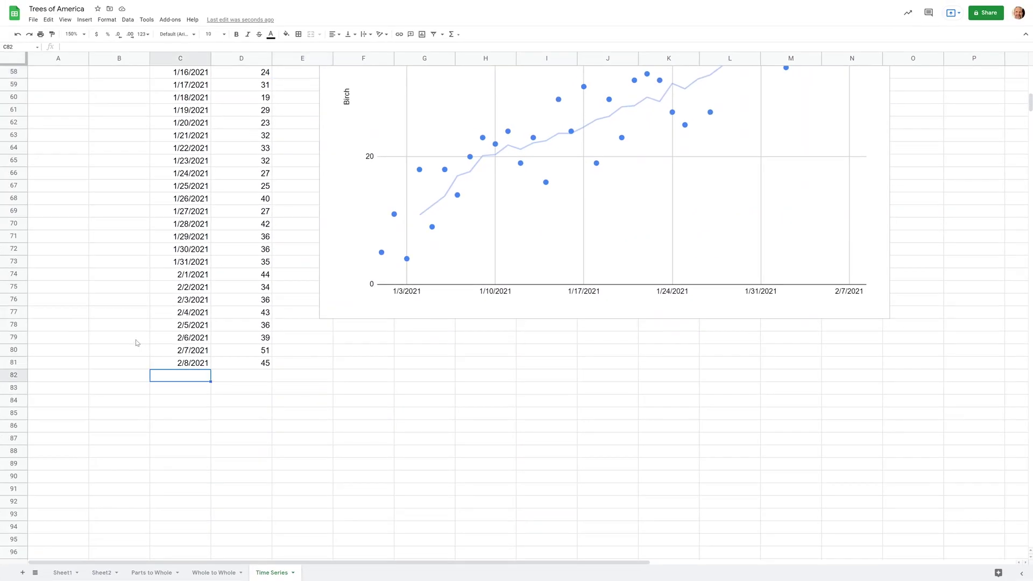
pyautogui.click(255, 379)
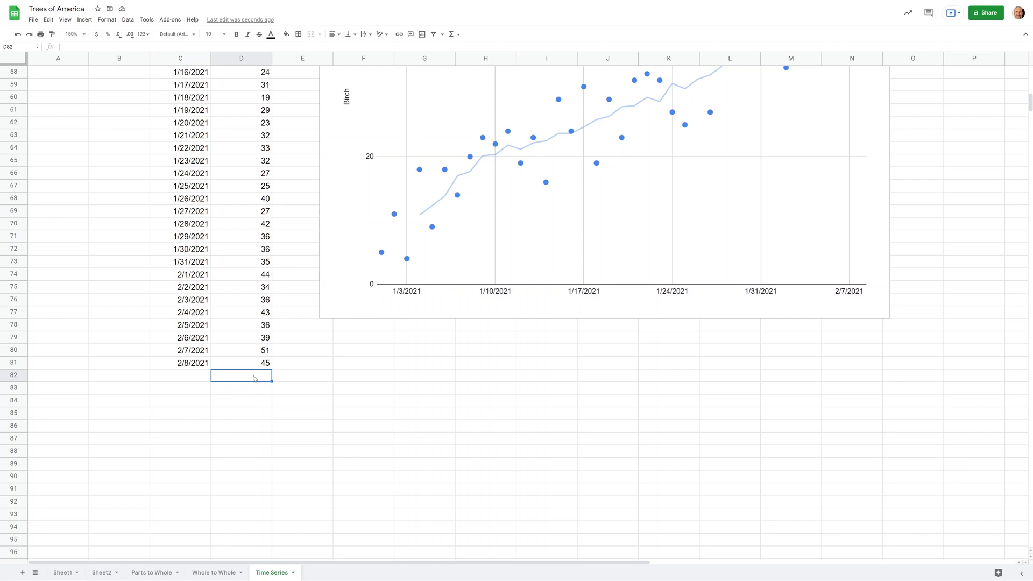
# - Autofill the February dates in column C down through 2/16/2021
pyautogui.click(191, 278)
pyautogui.moveTo(190, 279); pyautogui.dragTo(192, 366)
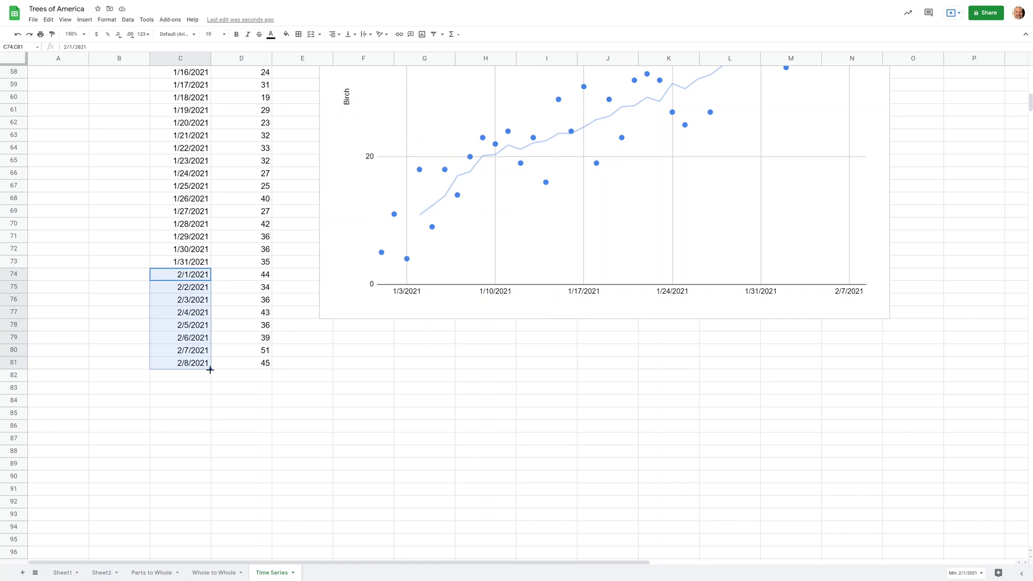
pyautogui.moveTo(210, 369); pyautogui.dragTo(211, 468)
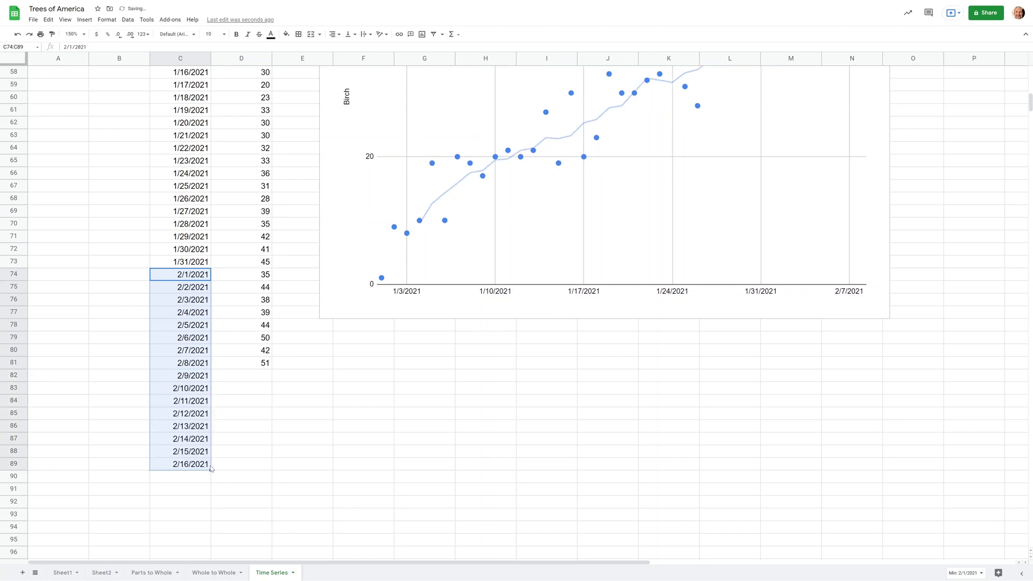
pyautogui.click(189, 380)
pyautogui.click(191, 389)
# - Inspect the formulas behind the Birch heights in column D
pyautogui.scroll(2, 648, 167)
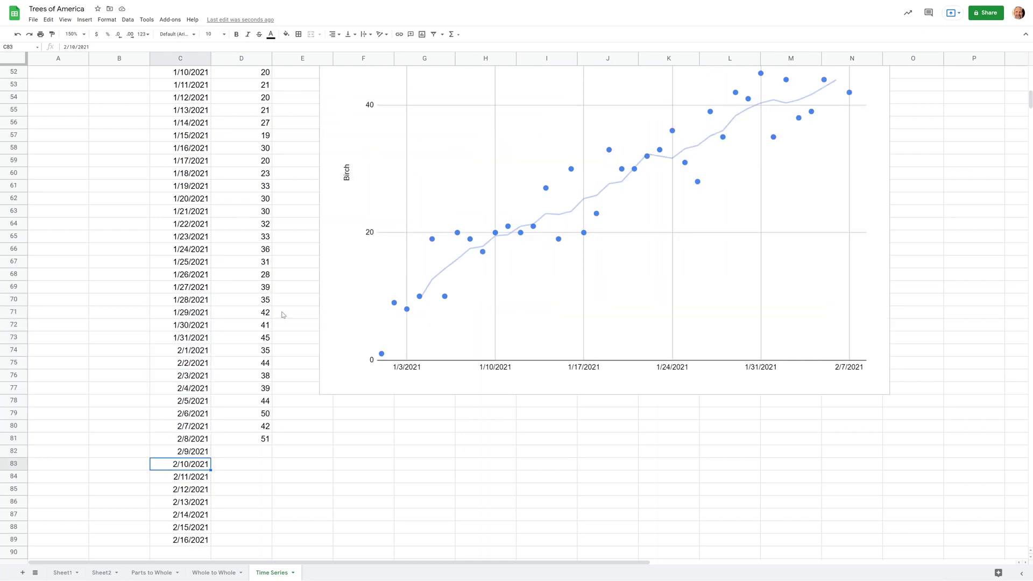
pyautogui.click(261, 316)
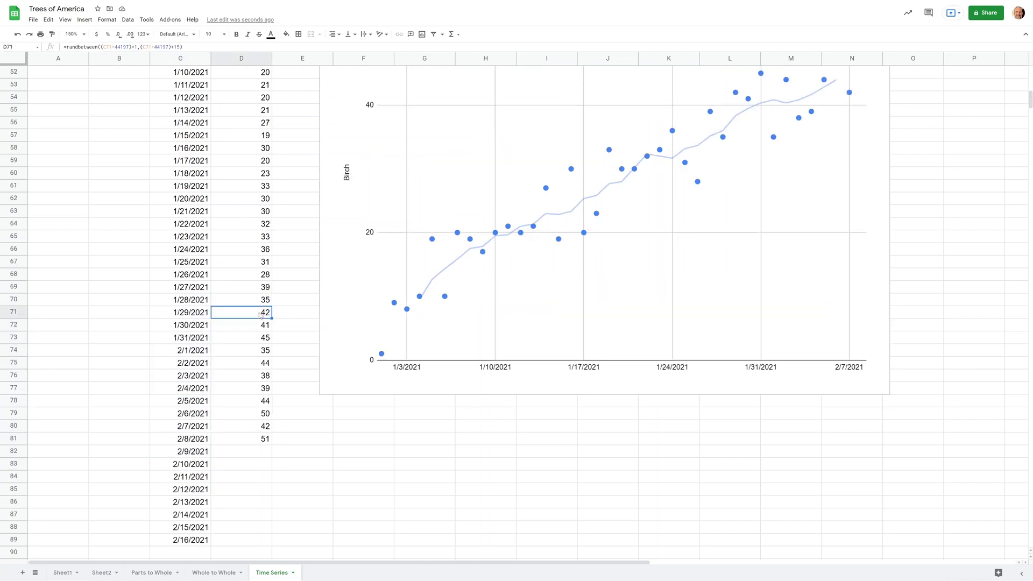
pyautogui.click(259, 278)
pyautogui.click(260, 317)
pyautogui.scroll(-2, 260, 320)
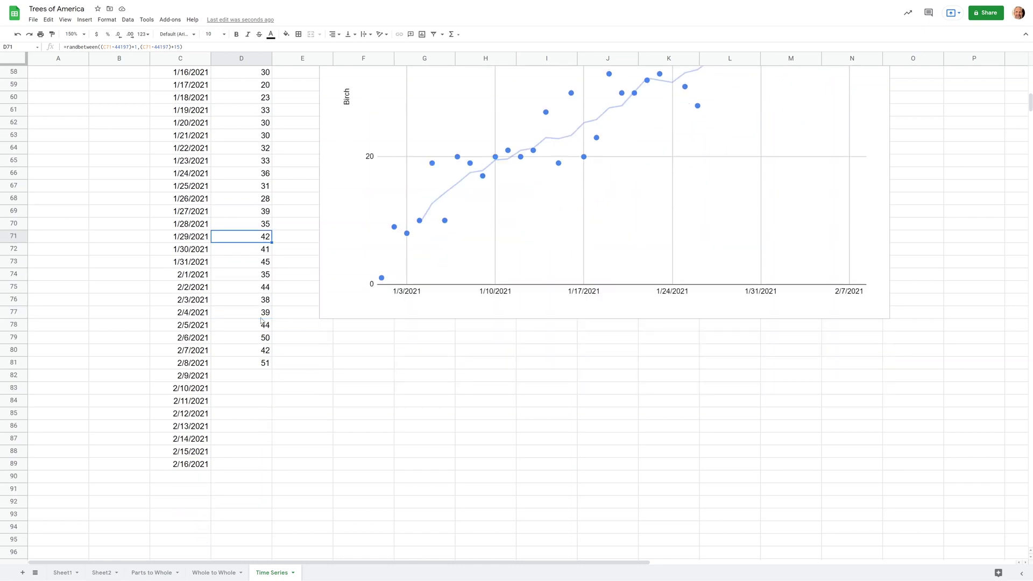
pyautogui.scroll(-2, 261, 321)
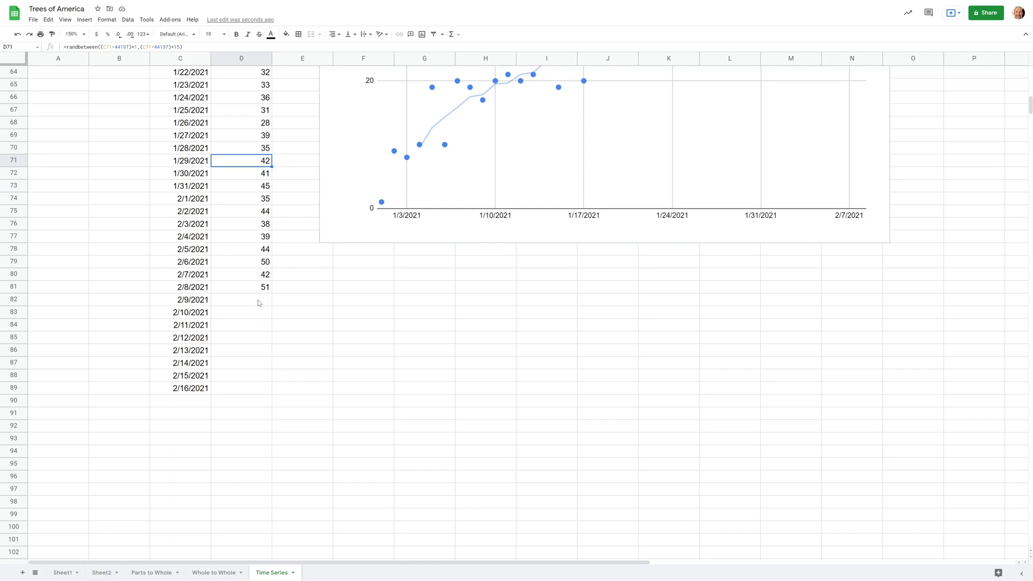
# - Start =TREND( in D82 with Birch heights D43:D81 as known data, followed by a comma
pyautogui.click(259, 303)
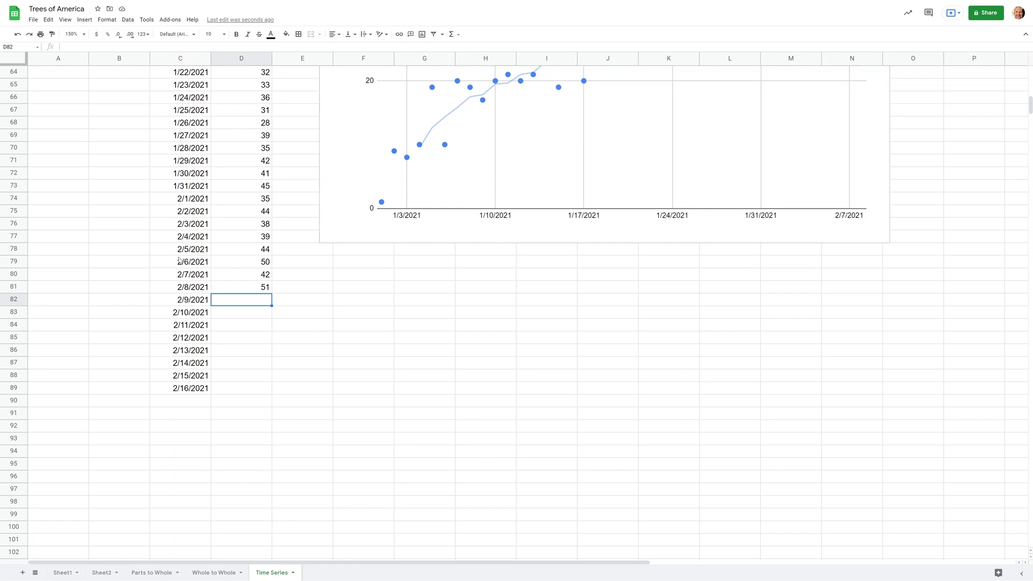
pyautogui.write('=')
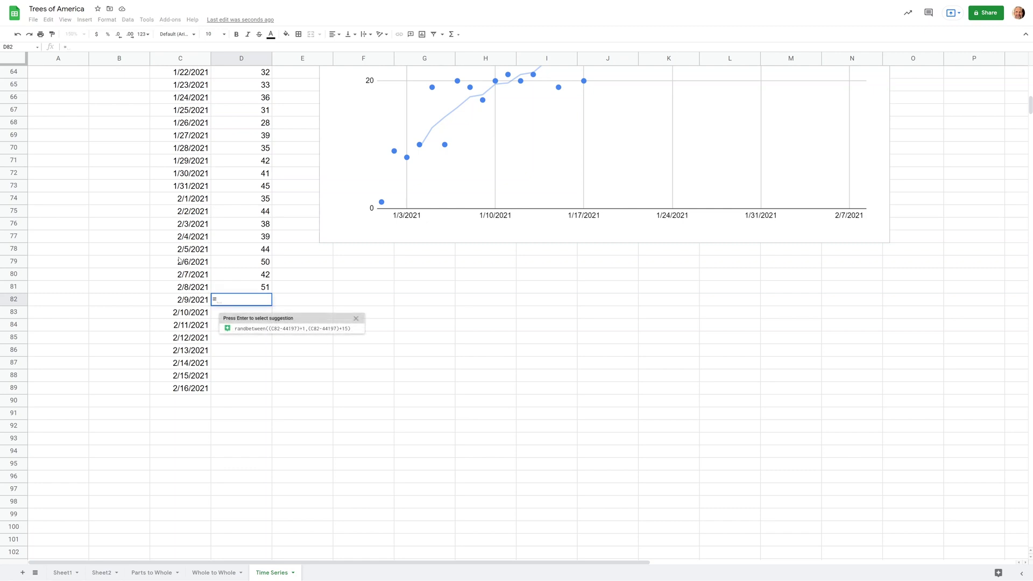
pyautogui.write('TREND')
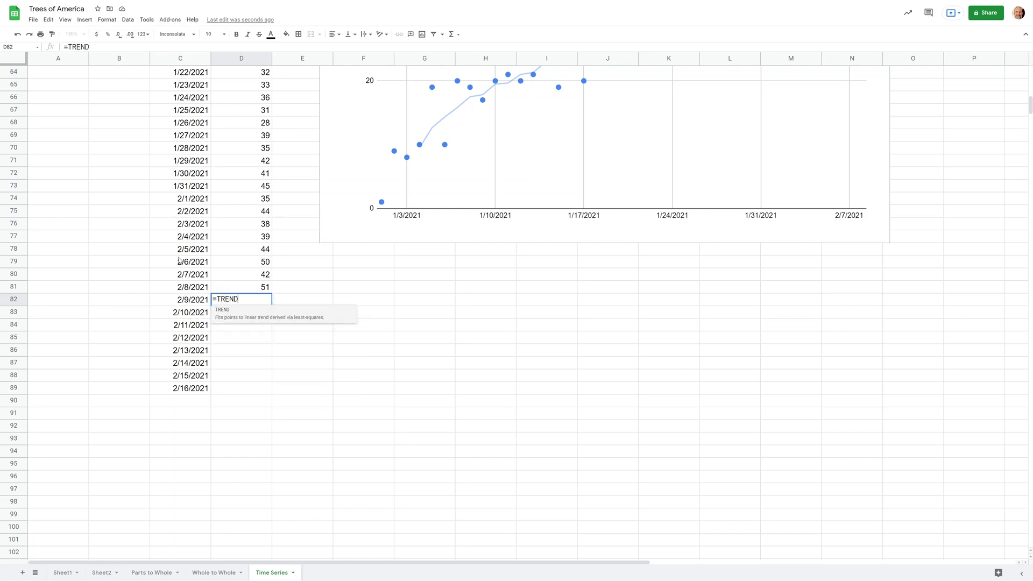
pyautogui.write('(')
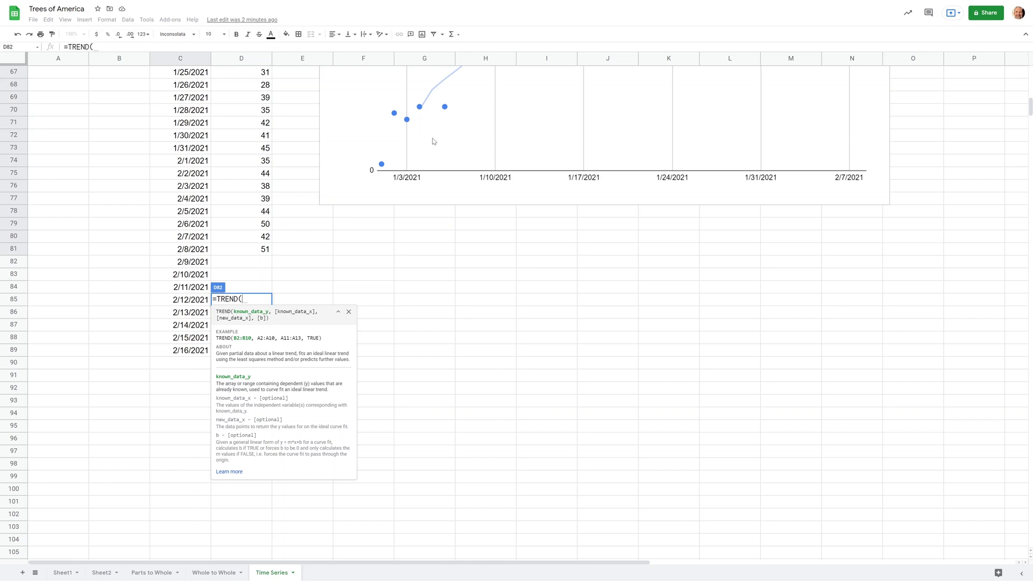
pyautogui.scroll(2, 394, 162)
pyautogui.scroll(2, 393, 160)
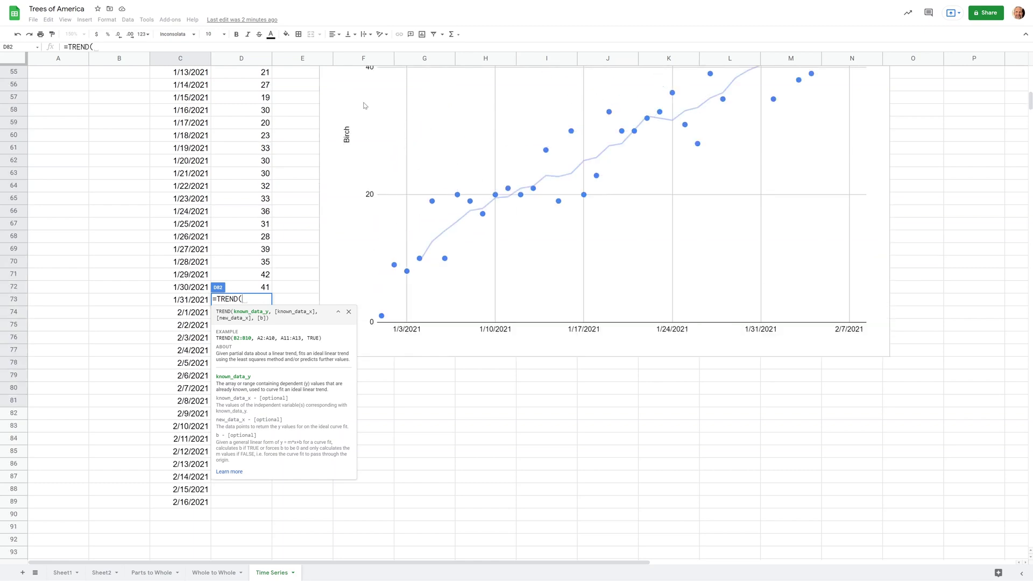
pyautogui.scroll(-4, 345, 161)
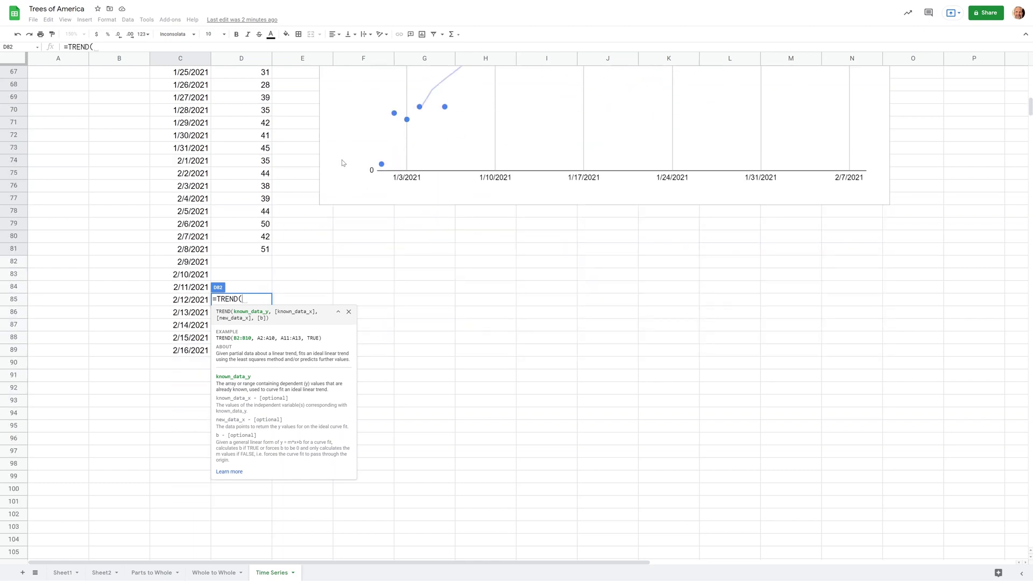
pyautogui.click(257, 251)
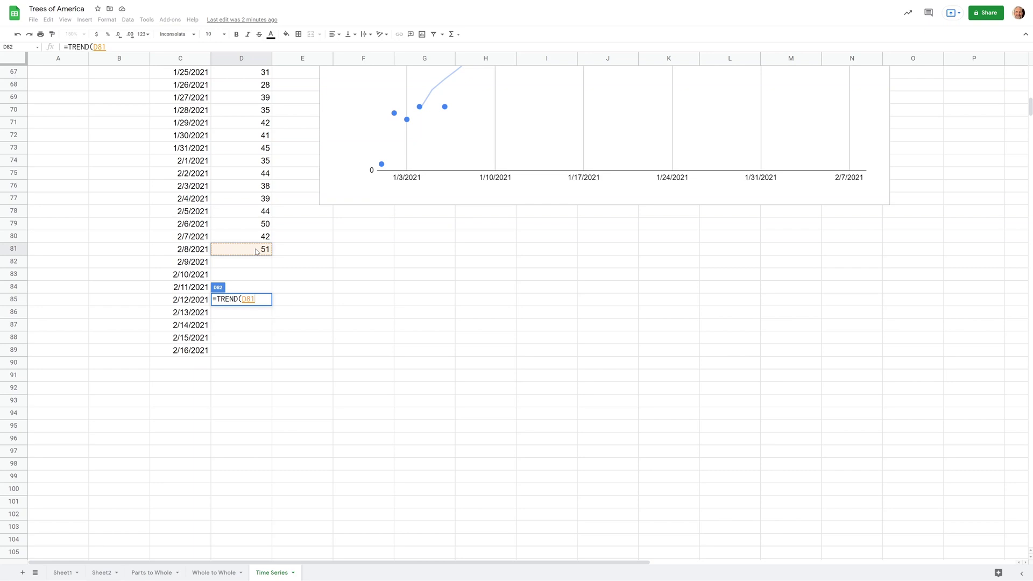
pyautogui.hotkey('ctrl', 'shift', 'Up')
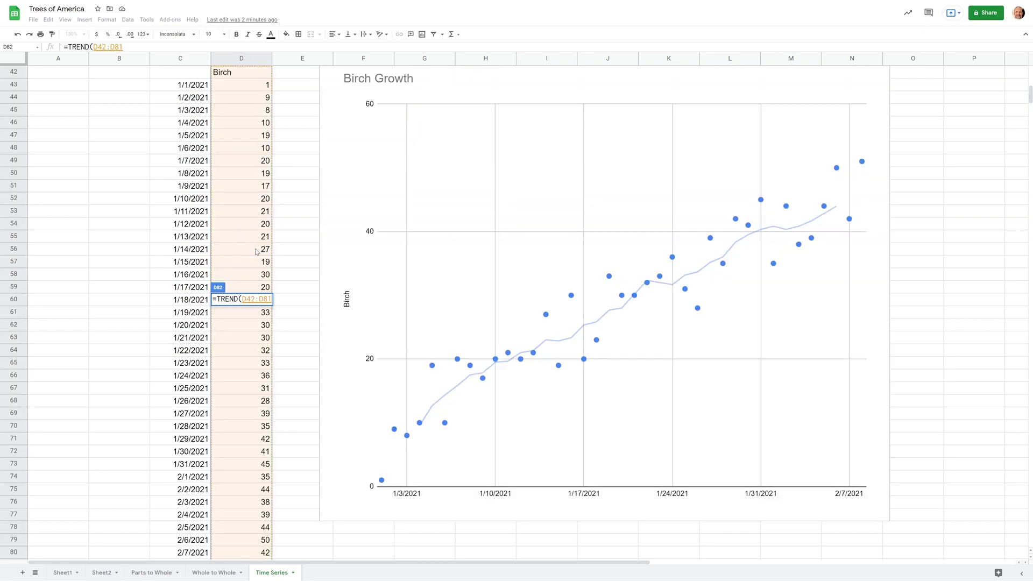
pyautogui.hotkey('shift', 'Down')
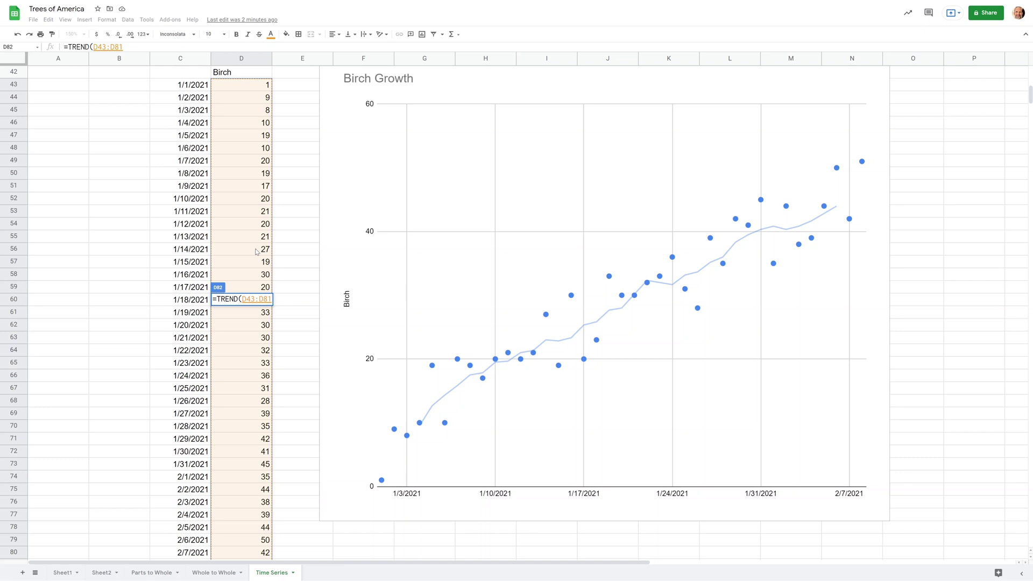
pyautogui.write(',')
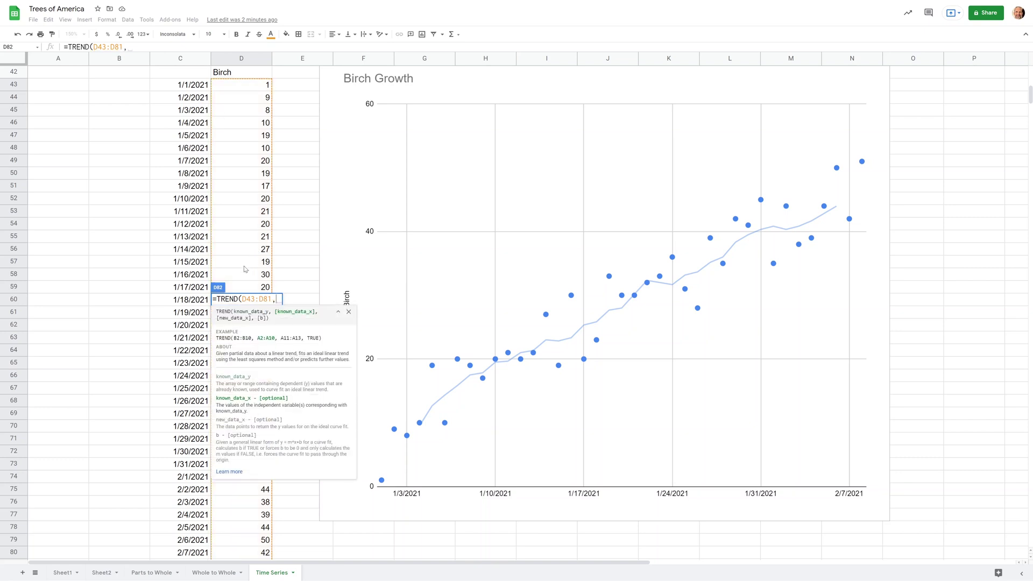
pyautogui.scroll(-6, 246, 269)
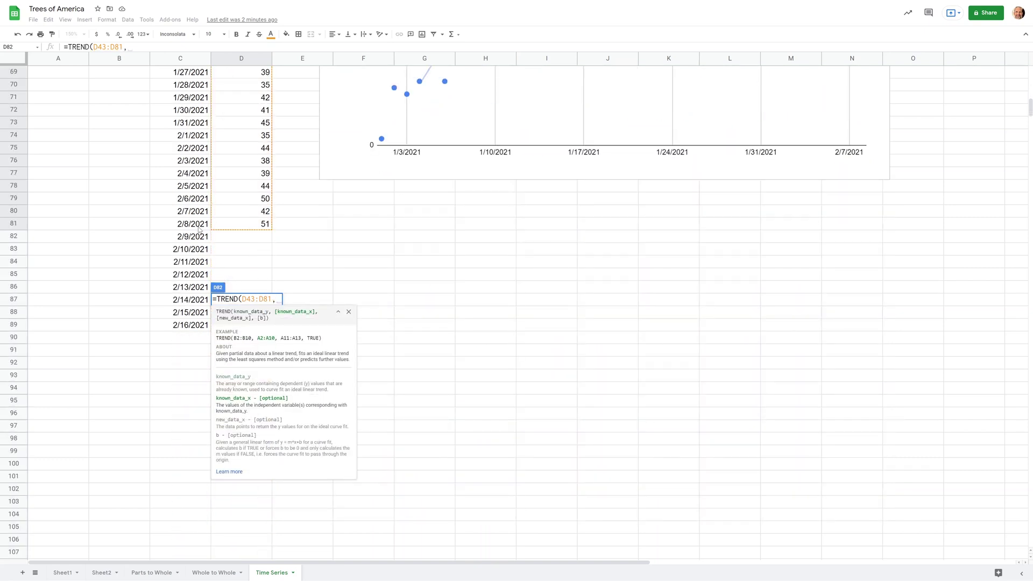
# - Complete the TREND formula with dates C43:C81, new dates C82:C89 and TRUE, filling D82:D89
pyautogui.click(199, 228)
pyautogui.hotkey('ctrl', 'shift', 'Up')
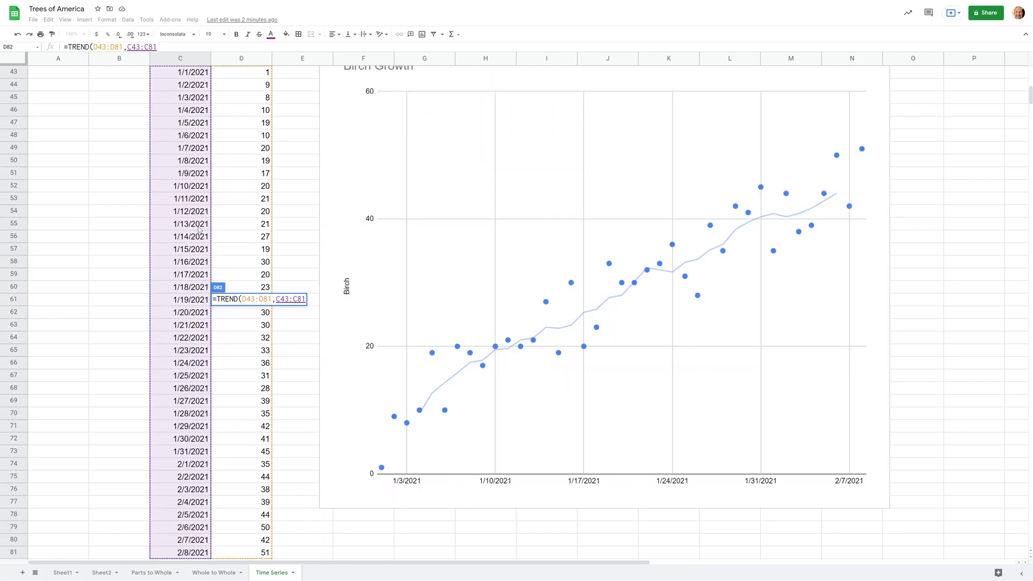
pyautogui.write(',')
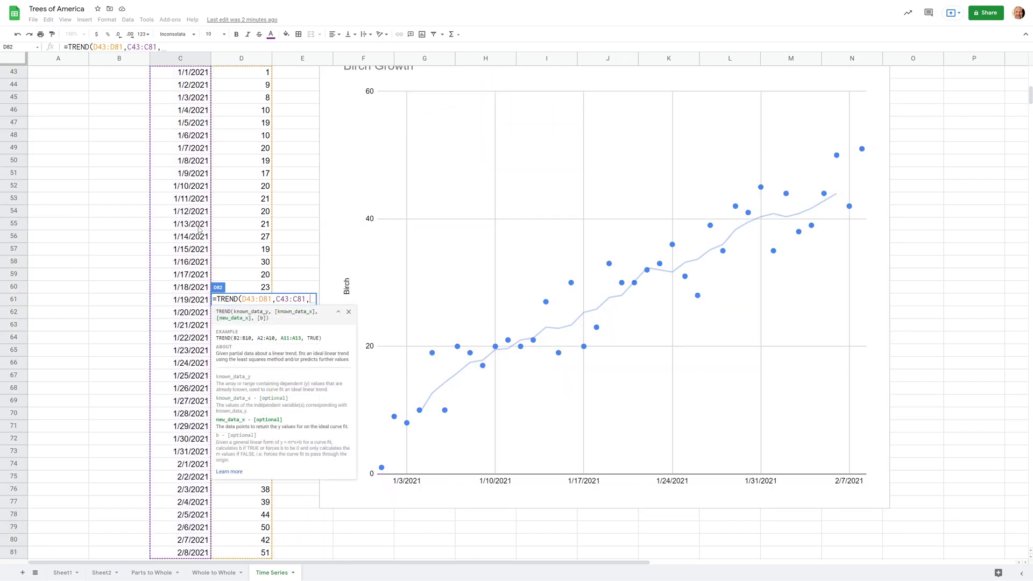
pyautogui.scroll(-8, 287, 220)
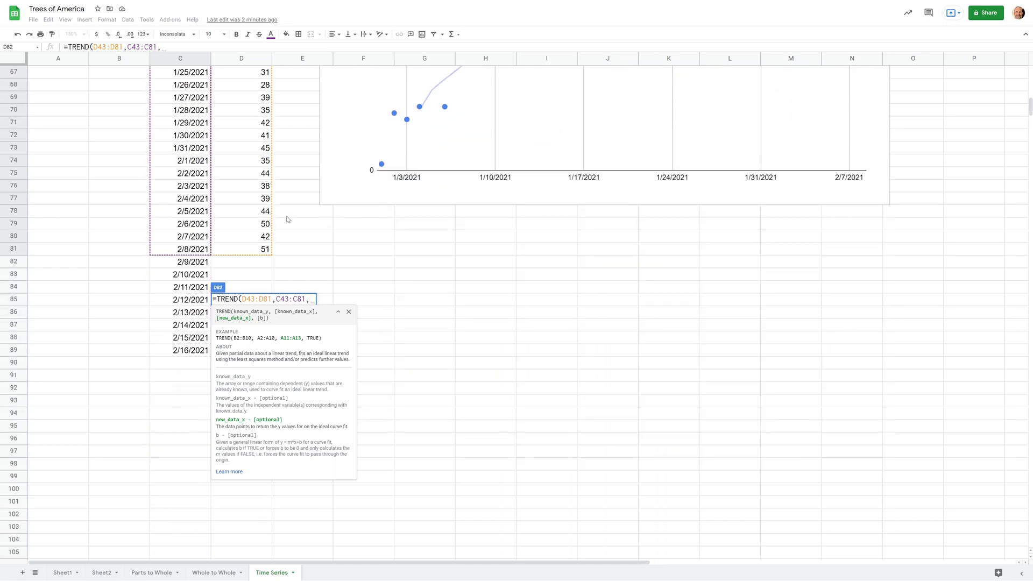
pyautogui.scroll(-2, 287, 220)
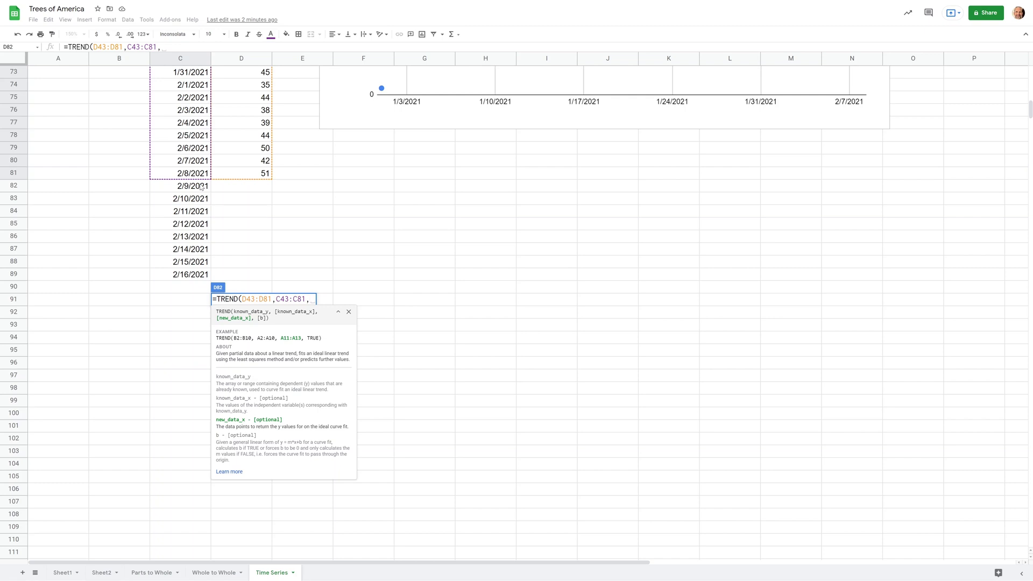
pyautogui.moveTo(201, 186); pyautogui.dragTo(196, 274)
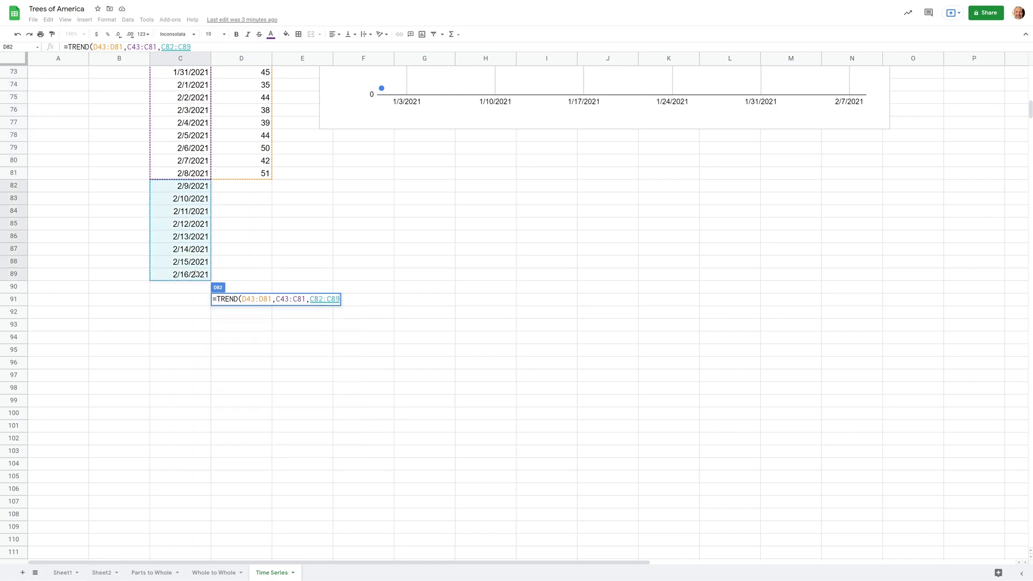
pyautogui.write(',')
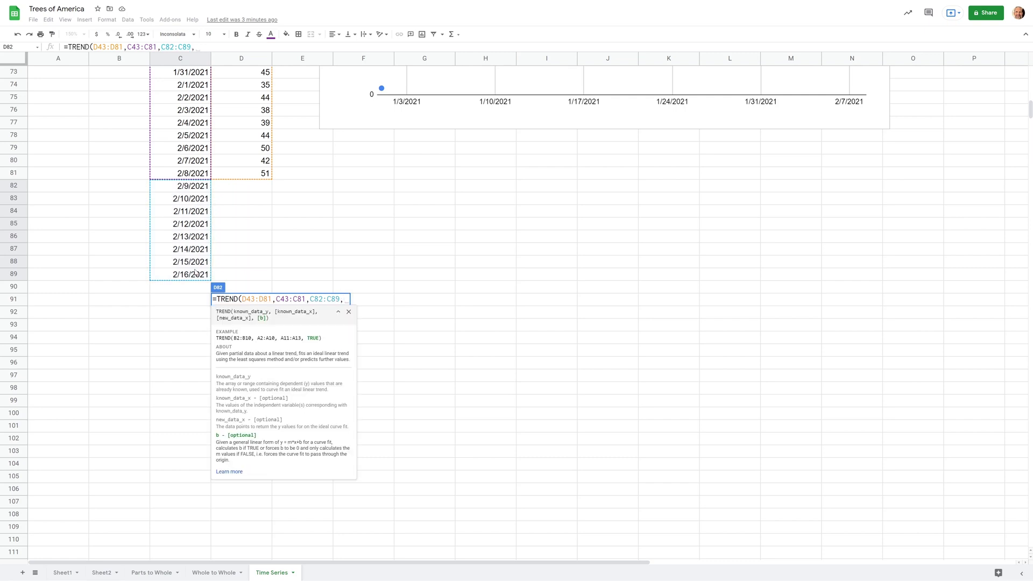
pyautogui.write('t')
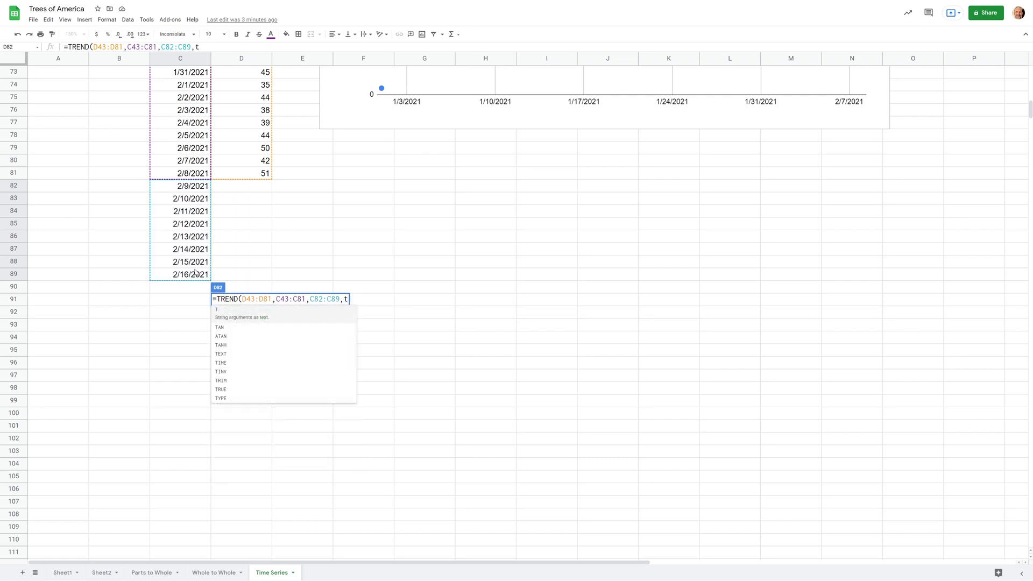
pyautogui.press('BackSpace')
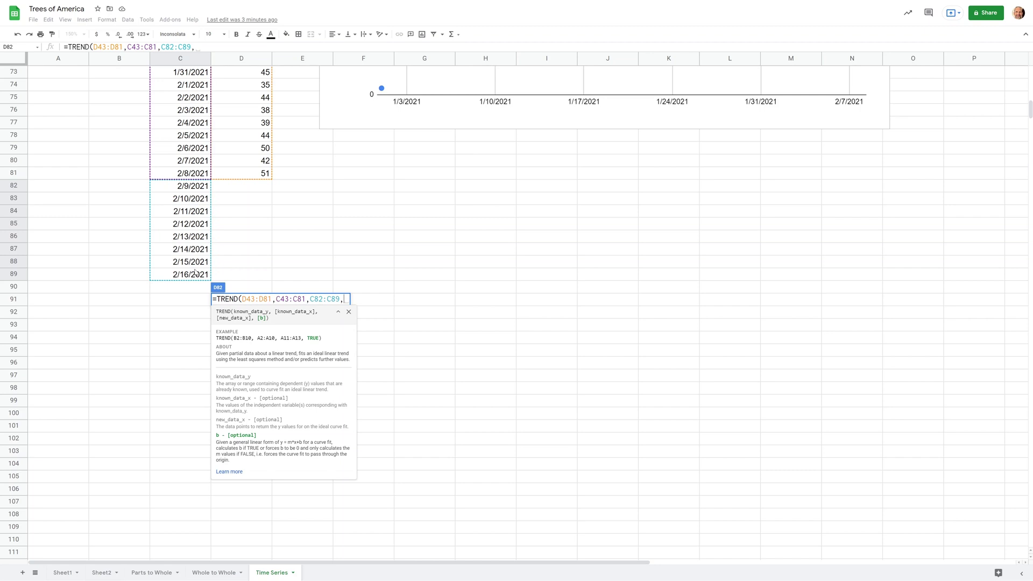
pyautogui.write('TRU')
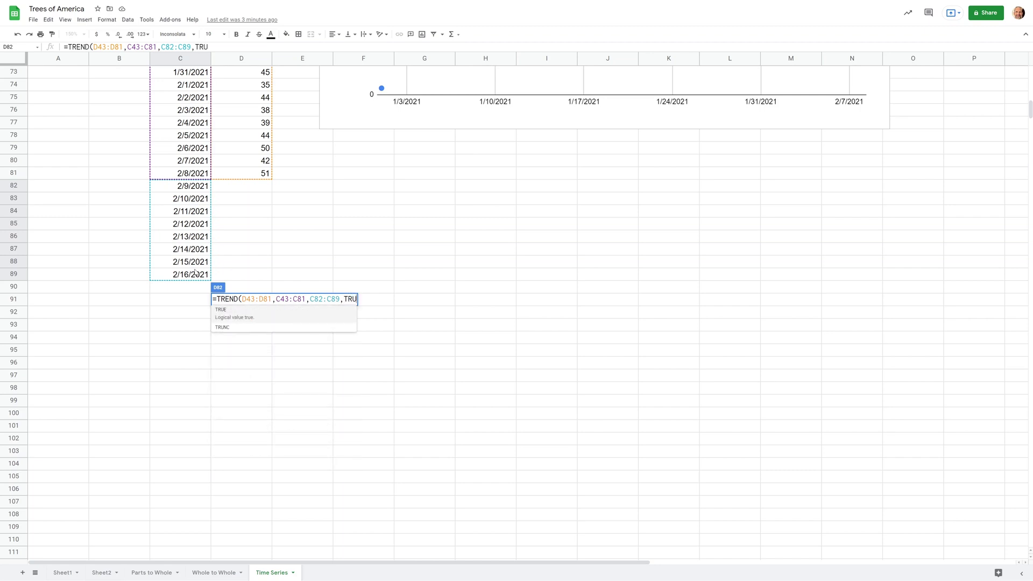
pyautogui.write('E)')
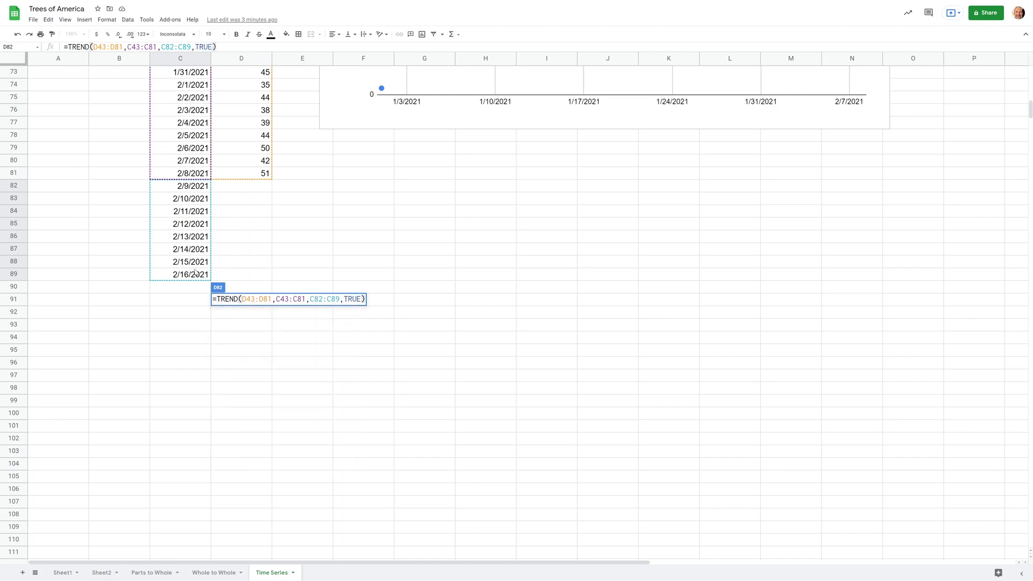
pyautogui.press('Return')
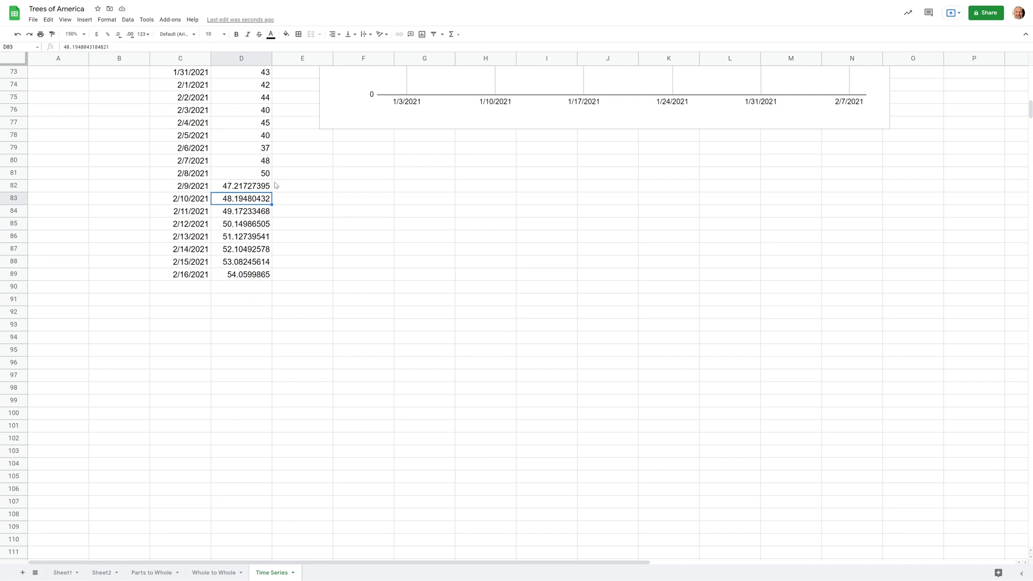
pyautogui.scroll(8, 274, 184)
pyautogui.scroll(3, 275, 186)
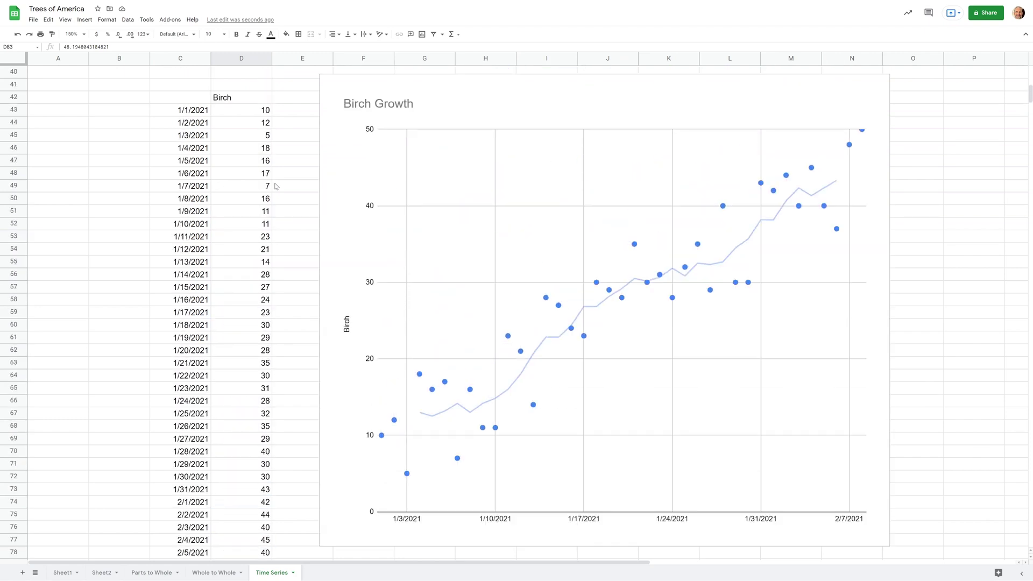
pyautogui.scroll(-6, 382, 168)
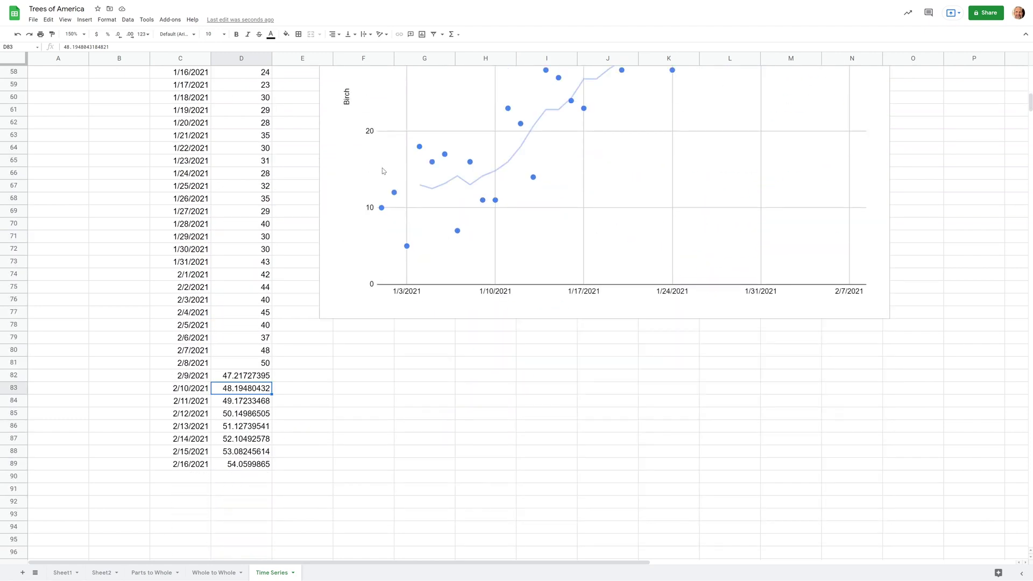
pyautogui.scroll(3, 382, 168)
pyautogui.scroll(4, 382, 168)
pyautogui.click(452, 216)
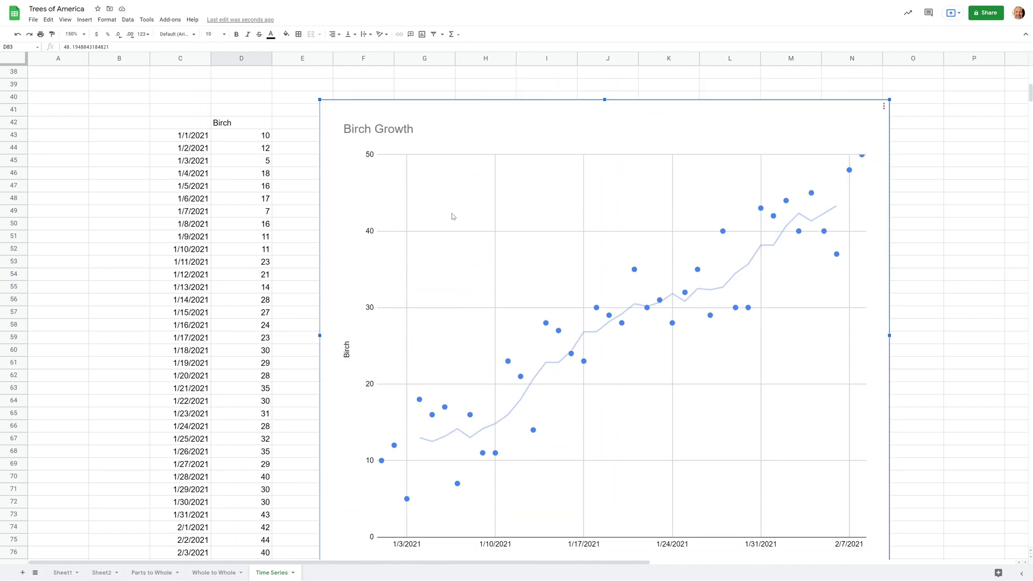
pyautogui.scroll(-4, 548, 212)
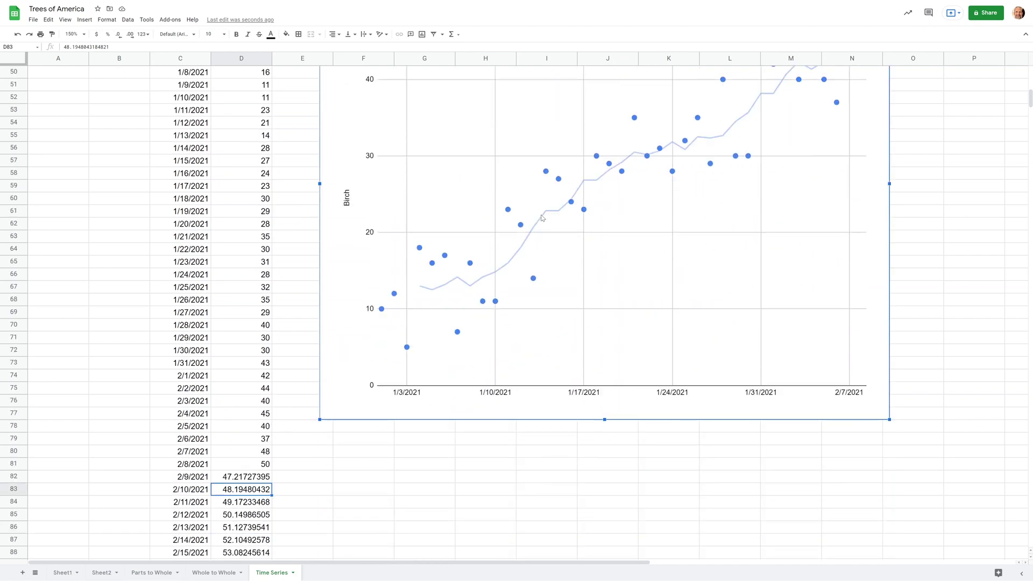
pyautogui.scroll(3, 870, 109)
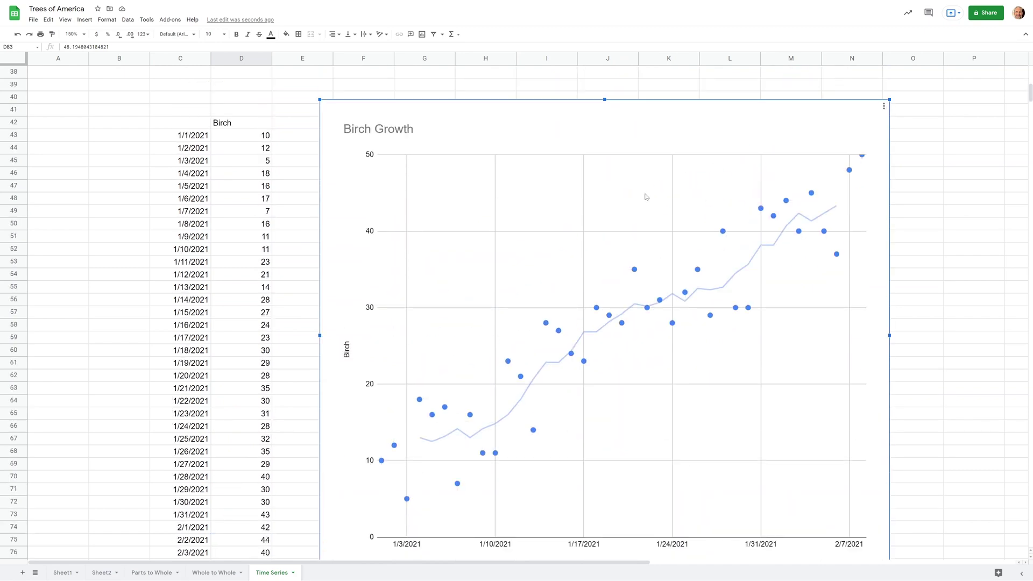
pyautogui.scroll(-2, 379, 306)
pyautogui.scroll(-4, 380, 305)
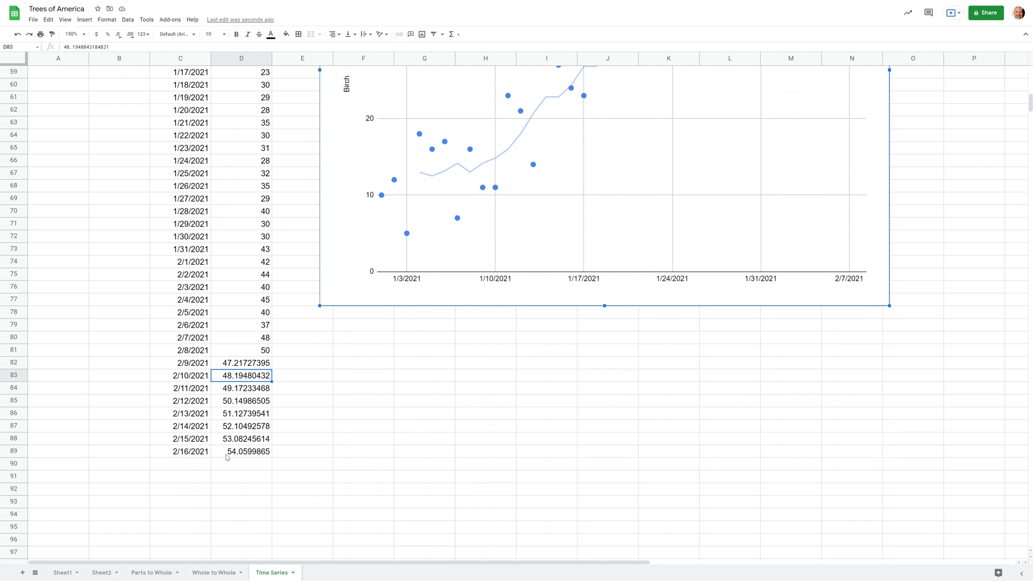
pyautogui.scroll(9, 692, 234)
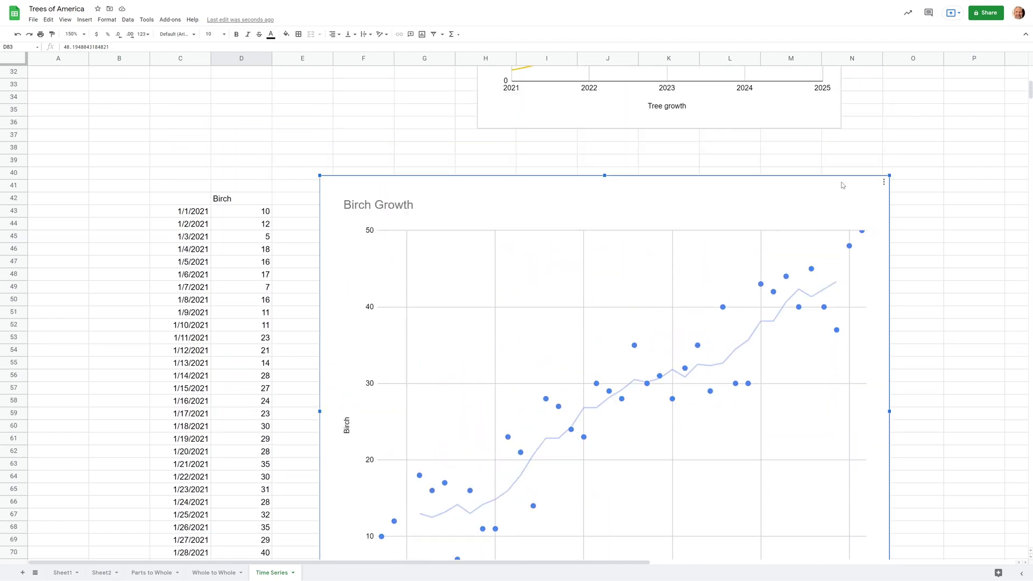
# - Change the Birch Growth chart's data range from C42:D81 to C42:D89
pyautogui.click(882, 183)
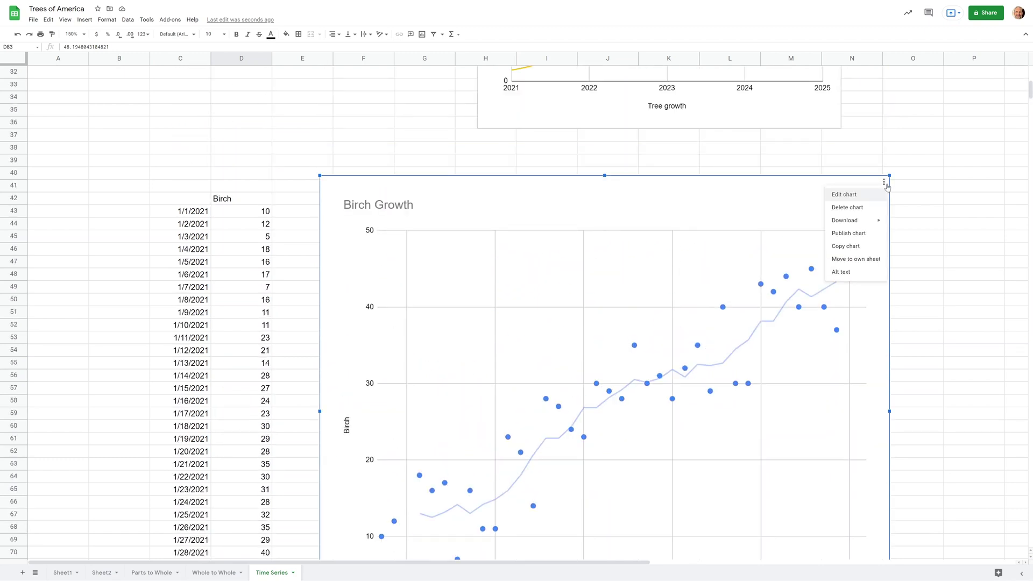
pyautogui.click(856, 200)
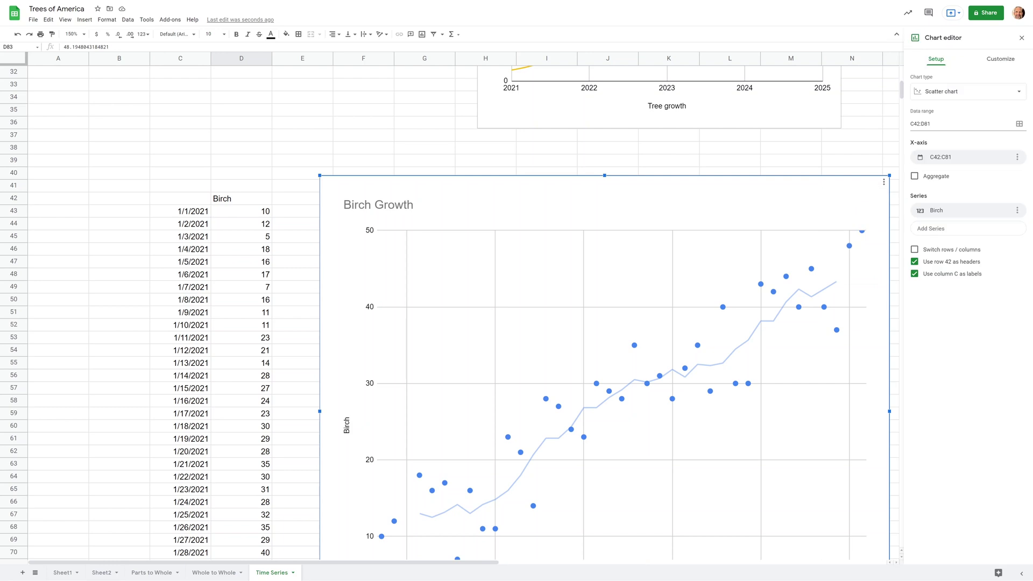
pyautogui.click(929, 124)
pyautogui.write('9')
pyautogui.click(951, 144)
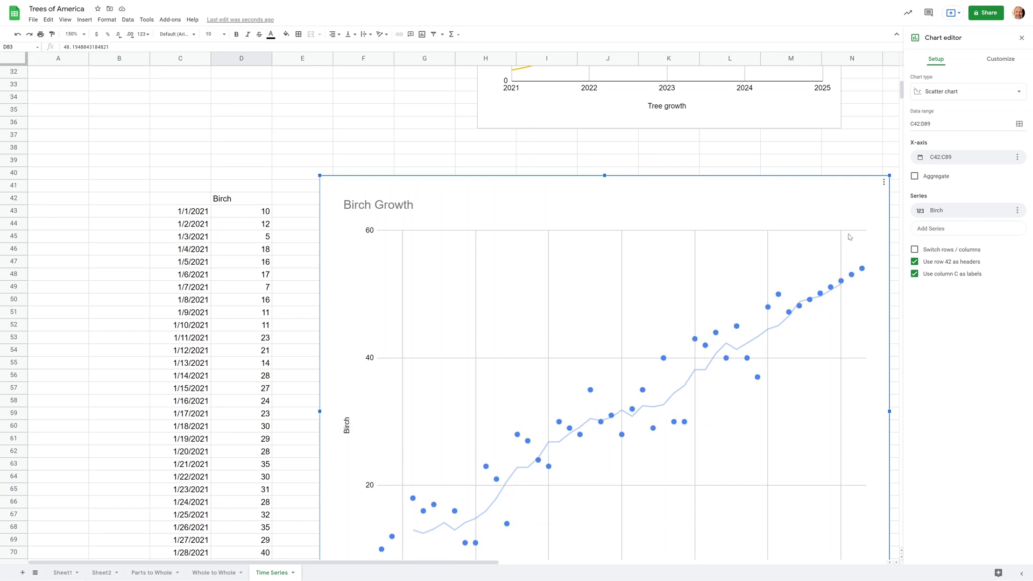
pyautogui.scroll(-1, 822, 151)
pyautogui.scroll(-1, 821, 151)
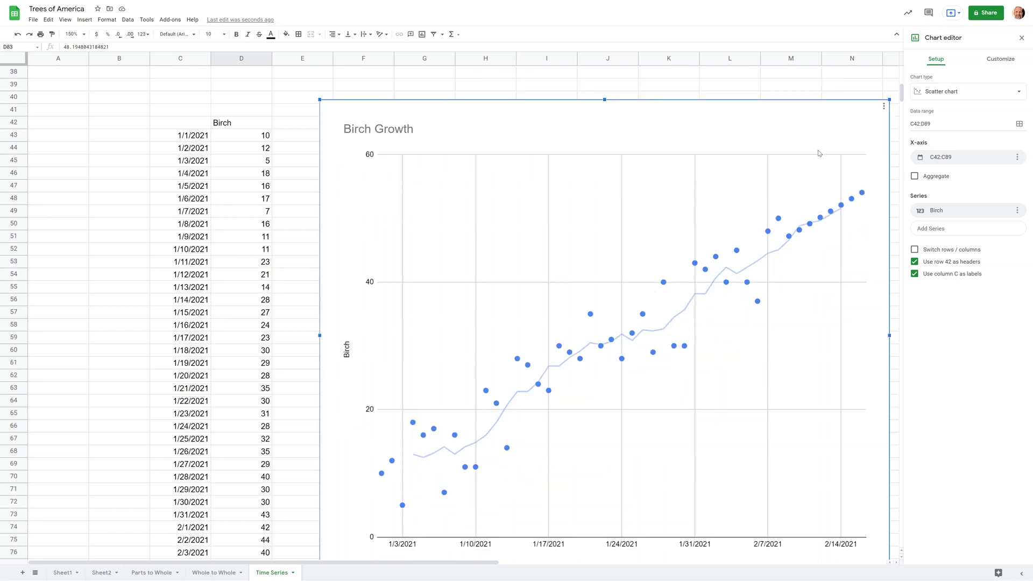